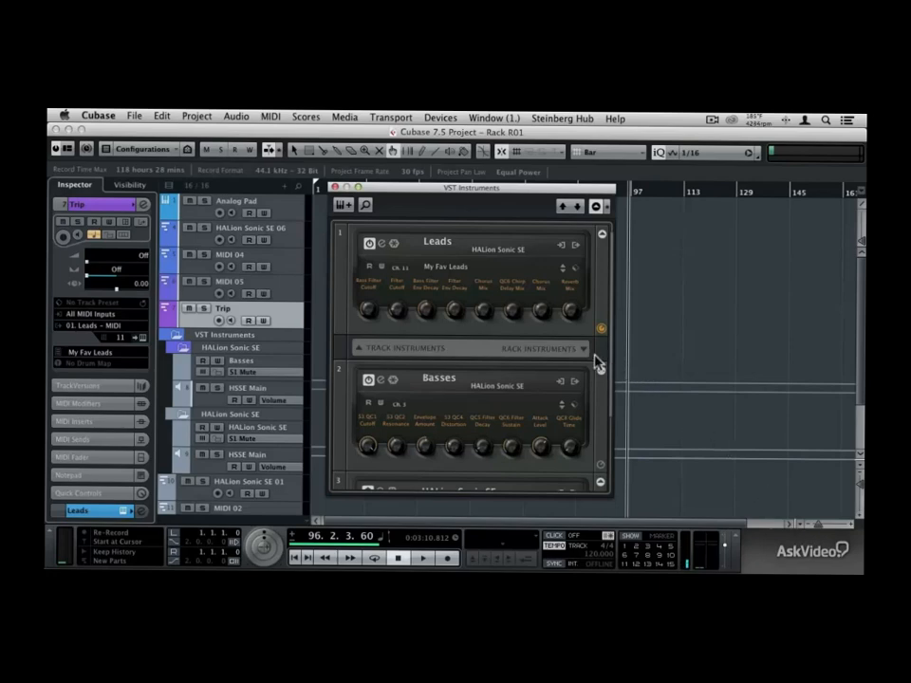
Add Groove Agent SE as a rack instrument and create a MIDI track assigned to it
click(584, 352)
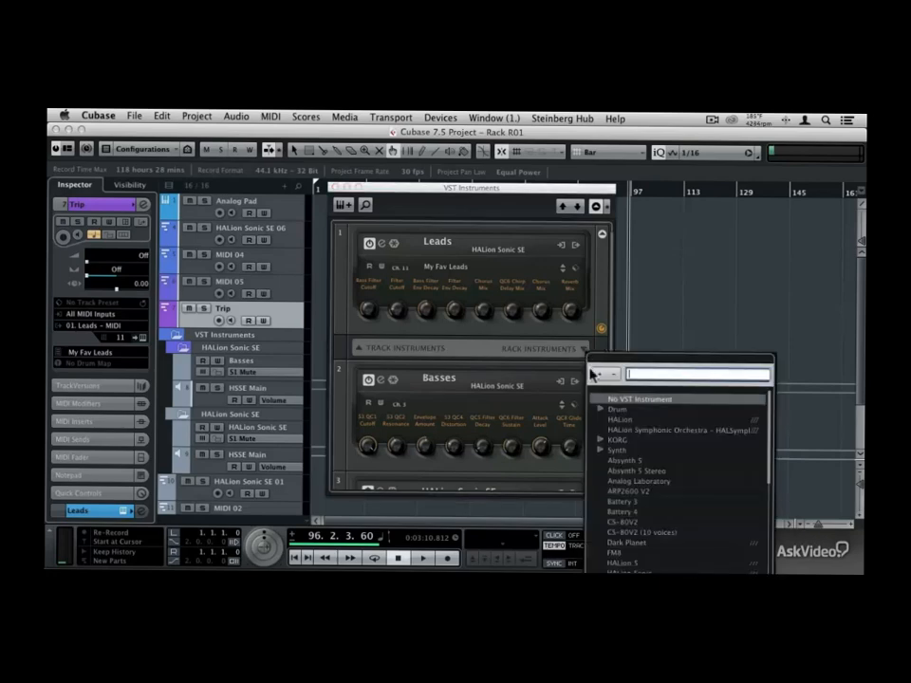
click(601, 410)
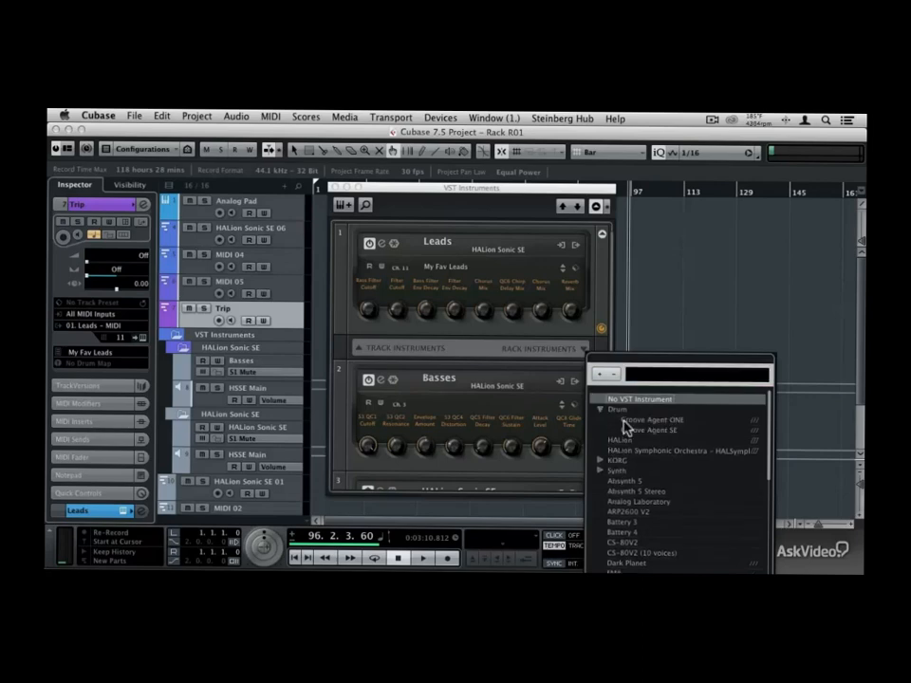
click(662, 432)
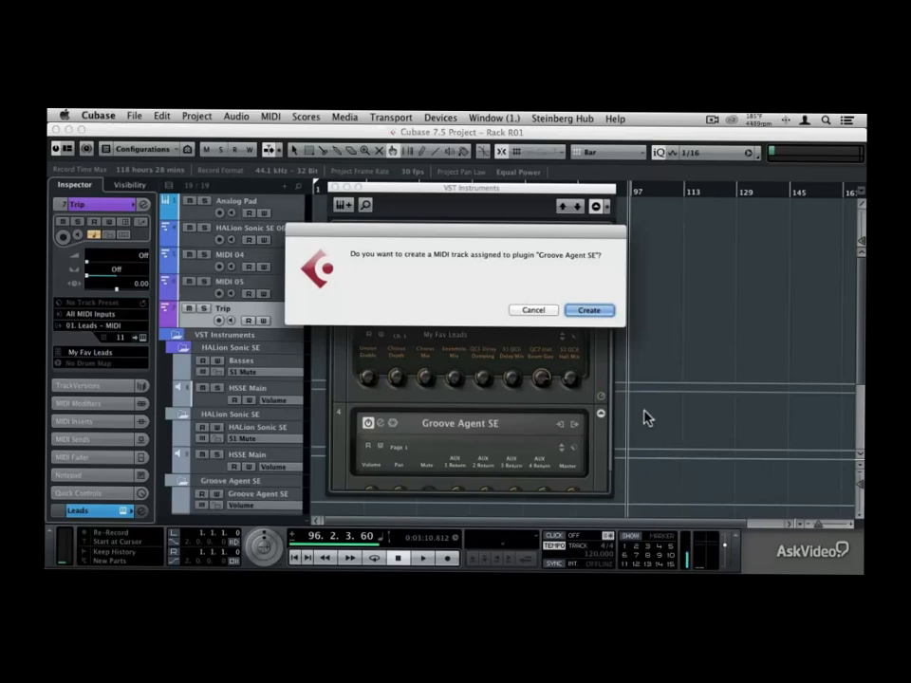
click(590, 312)
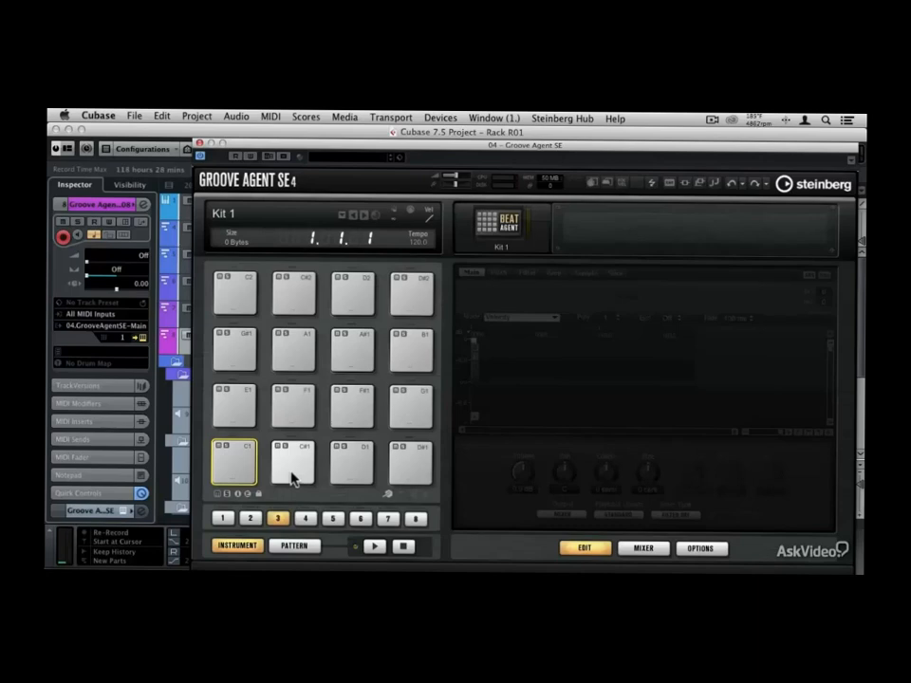
Load the Ambient Kit 1 drum kit into the empty Beat Agent slot
right_click(511, 232)
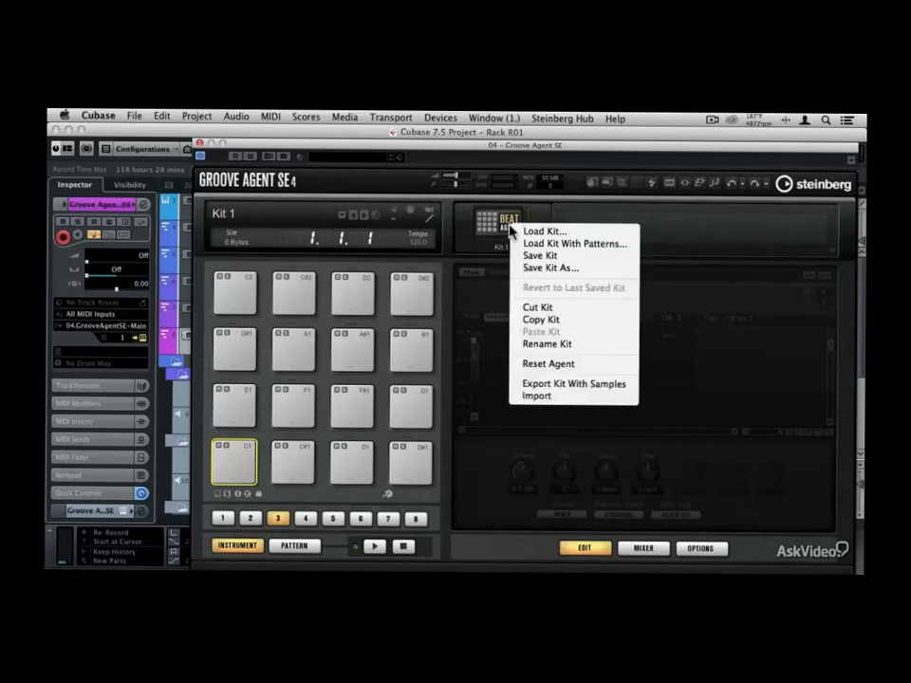
click(527, 230)
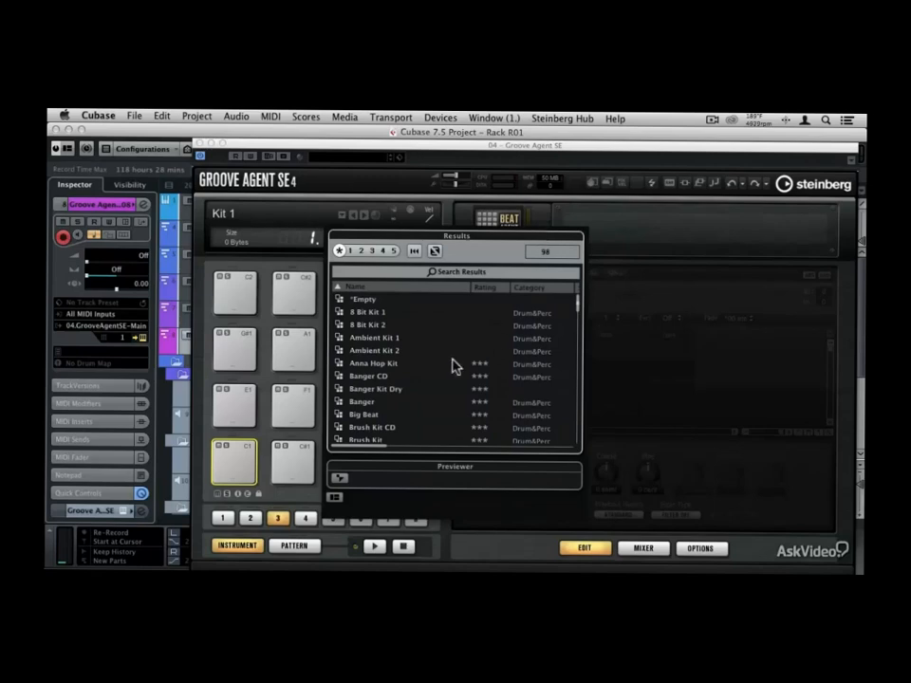
double_click(379, 344)
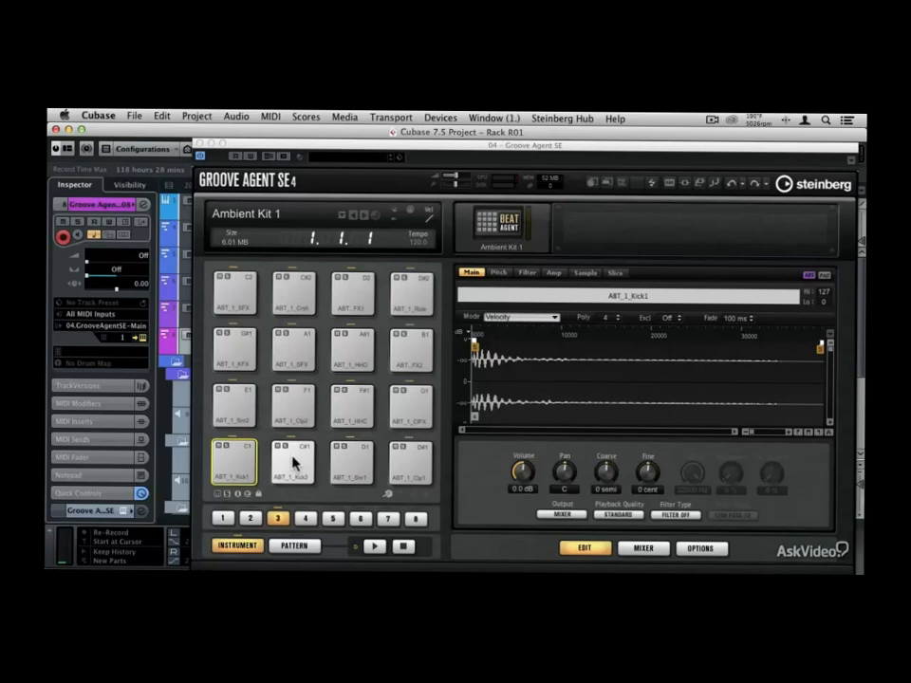
Audition the first kick, second kick, first snare and first clap pads of Ambient Kit 1
click(236, 443)
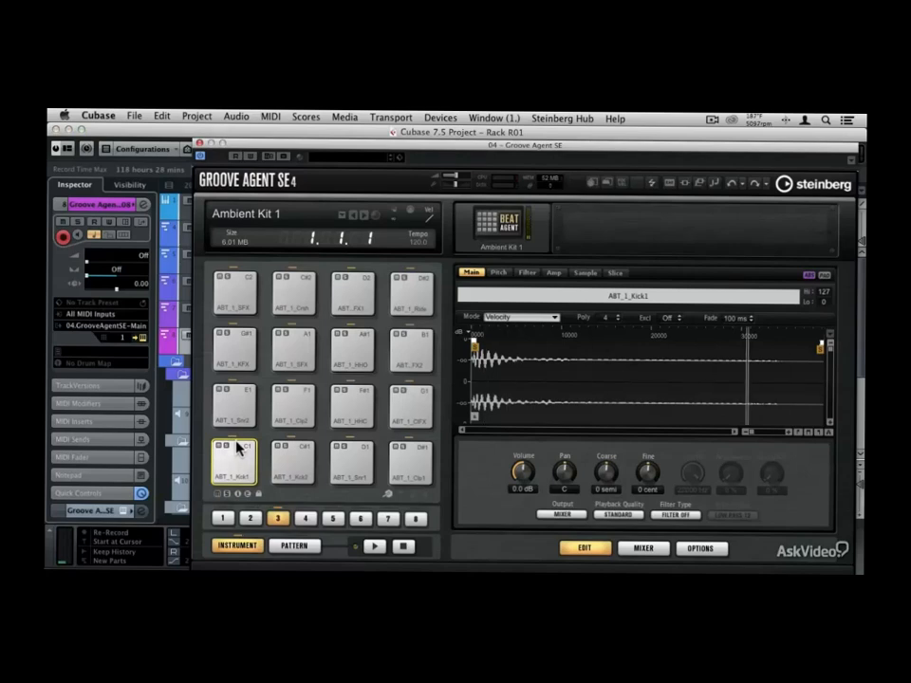
click(306, 453)
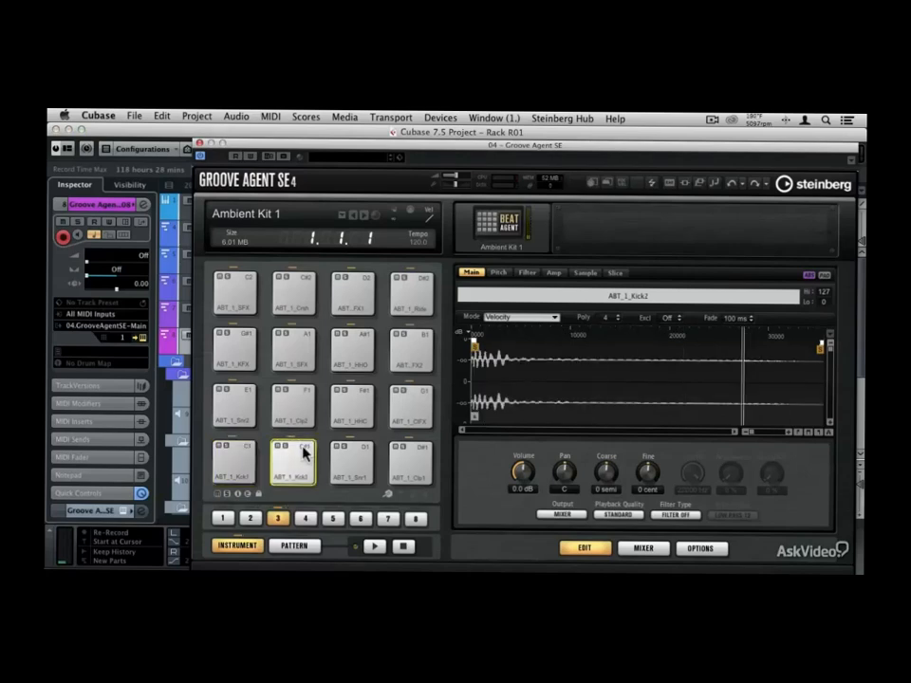
click(360, 456)
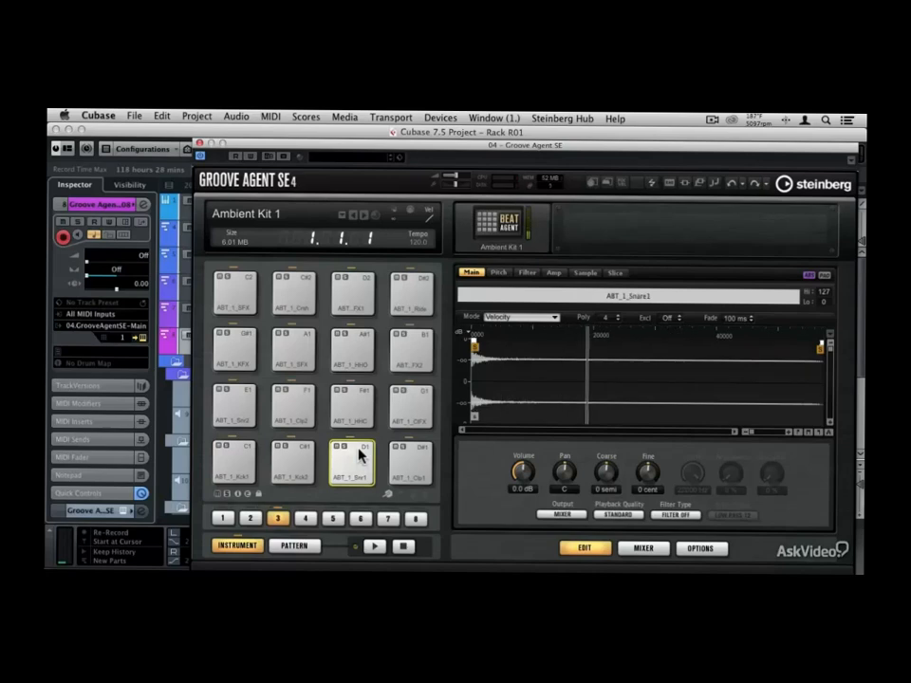
click(418, 457)
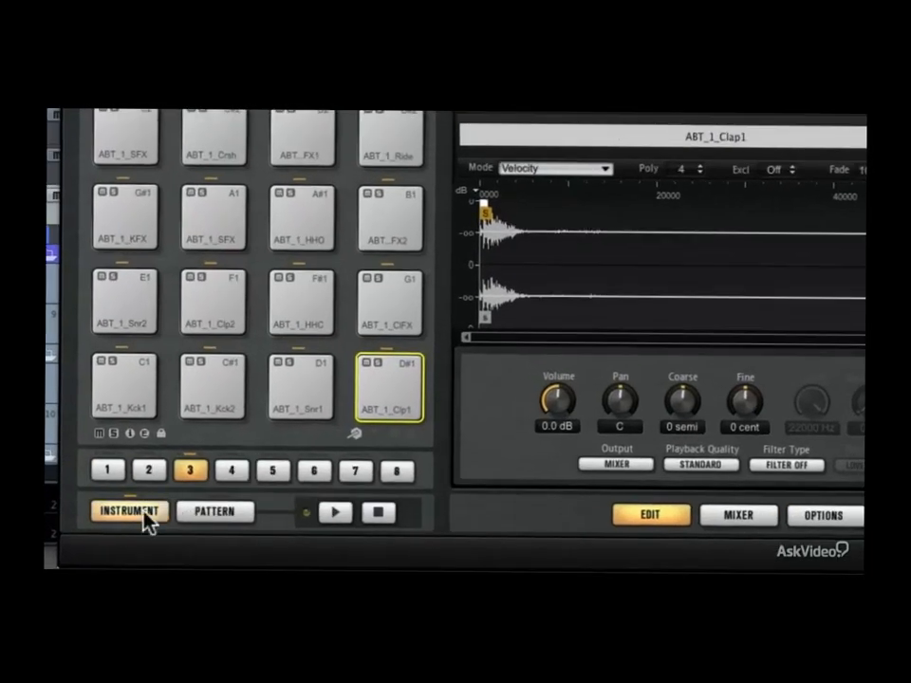
Load the Beat Agent SE pattern group "Electro Kit 01 - Grooves -128" onto the pattern pads
click(212, 522)
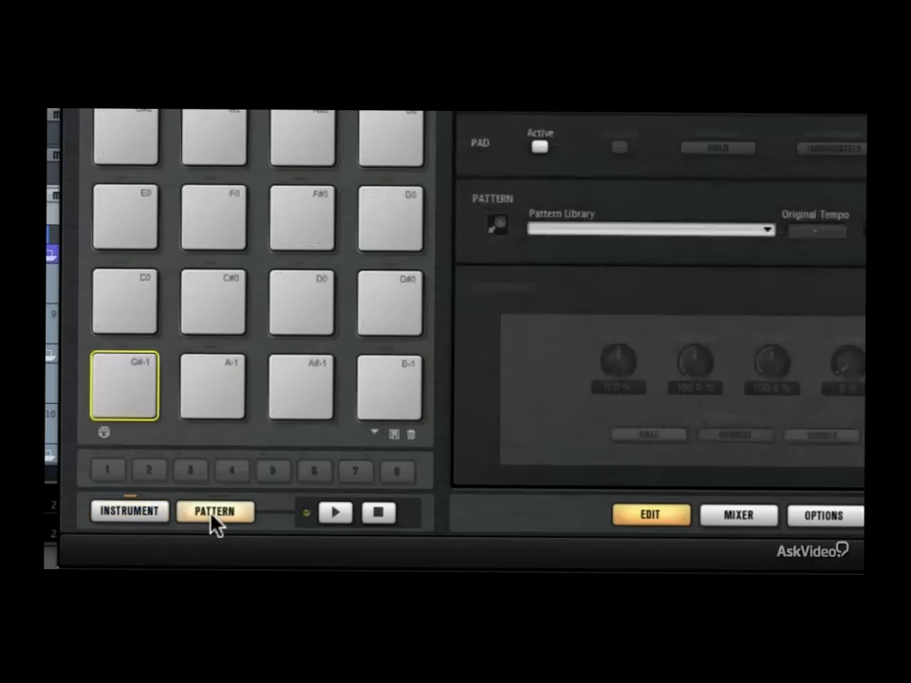
click(371, 434)
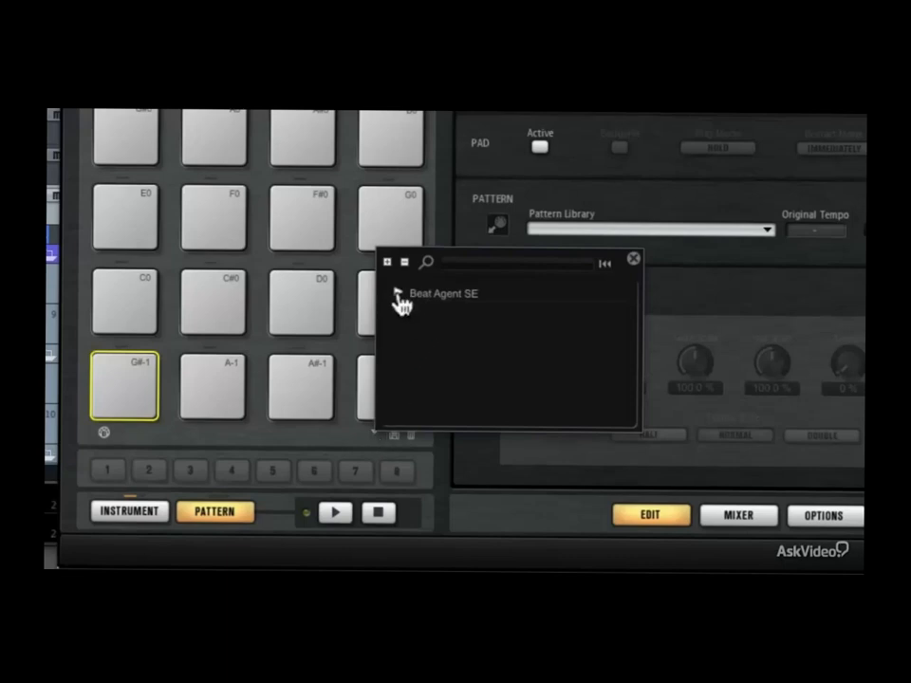
click(398, 295)
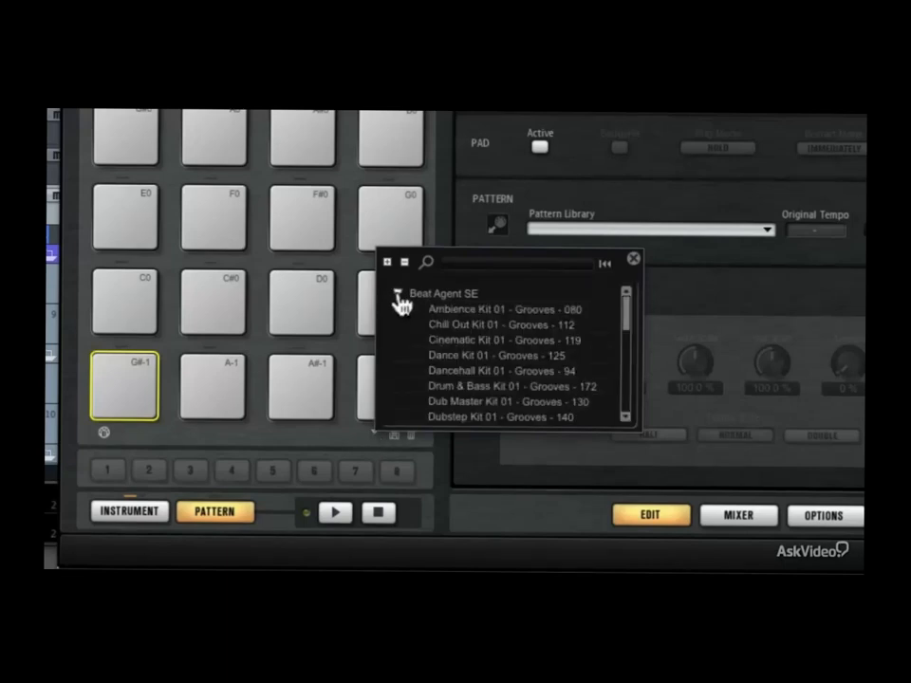
scroll(459, 356, down, 3)
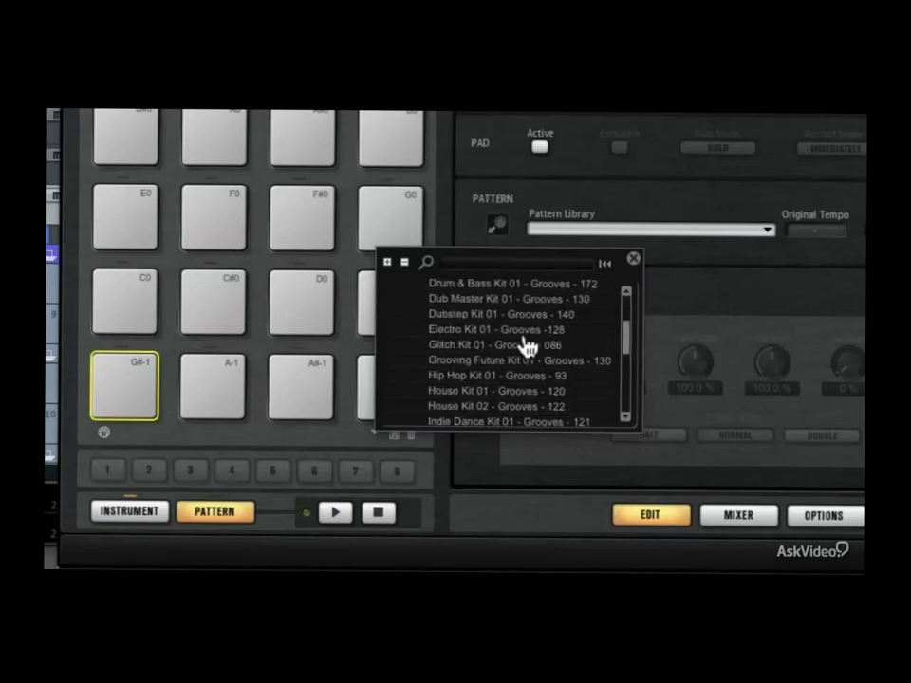
double_click(472, 329)
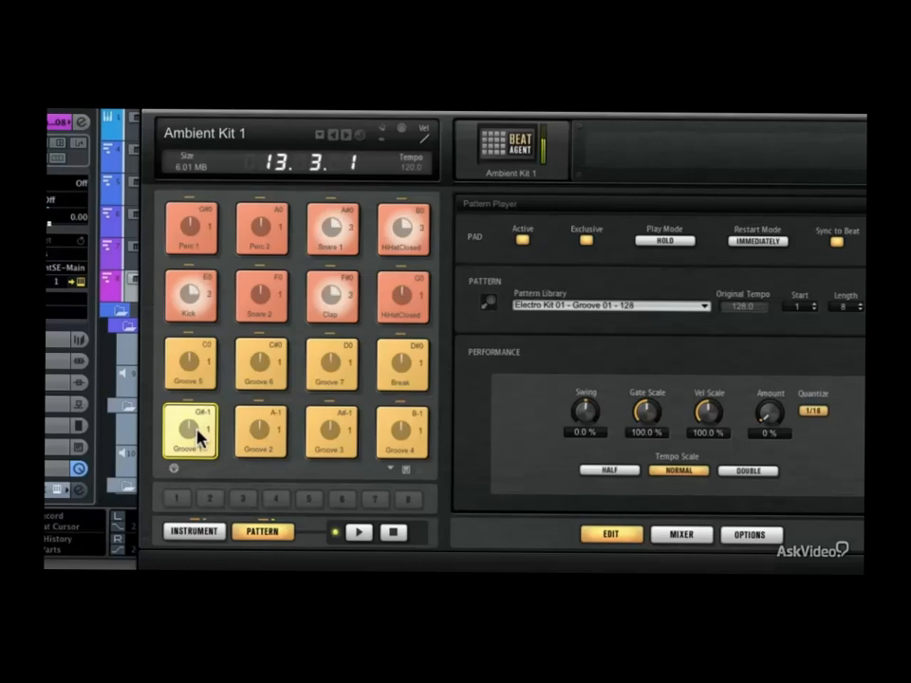
Stop the Groove 1 pattern and switch from the pattern pads back to the instrument pads
click(198, 438)
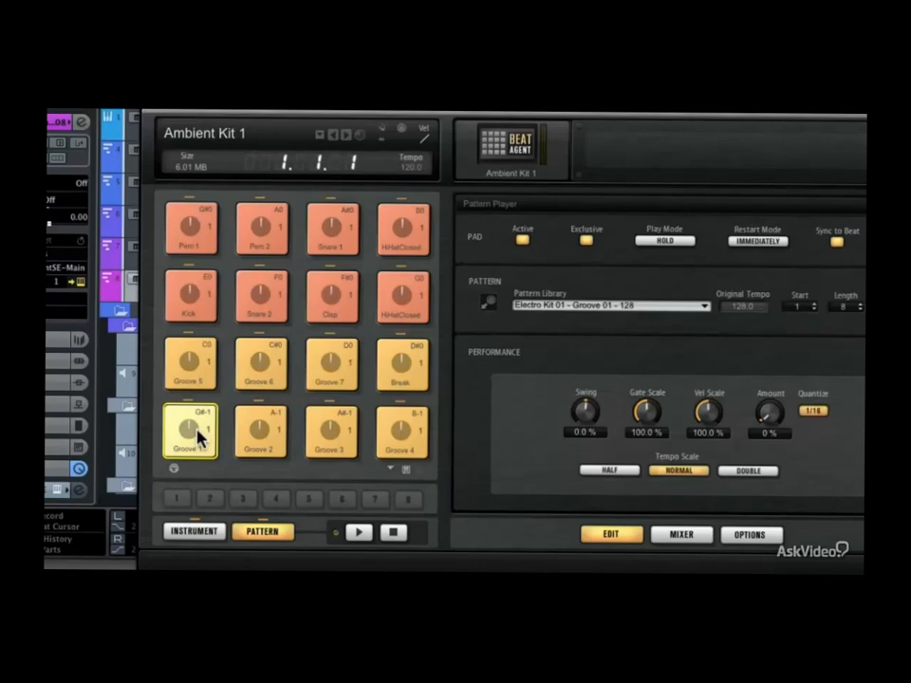
click(407, 472)
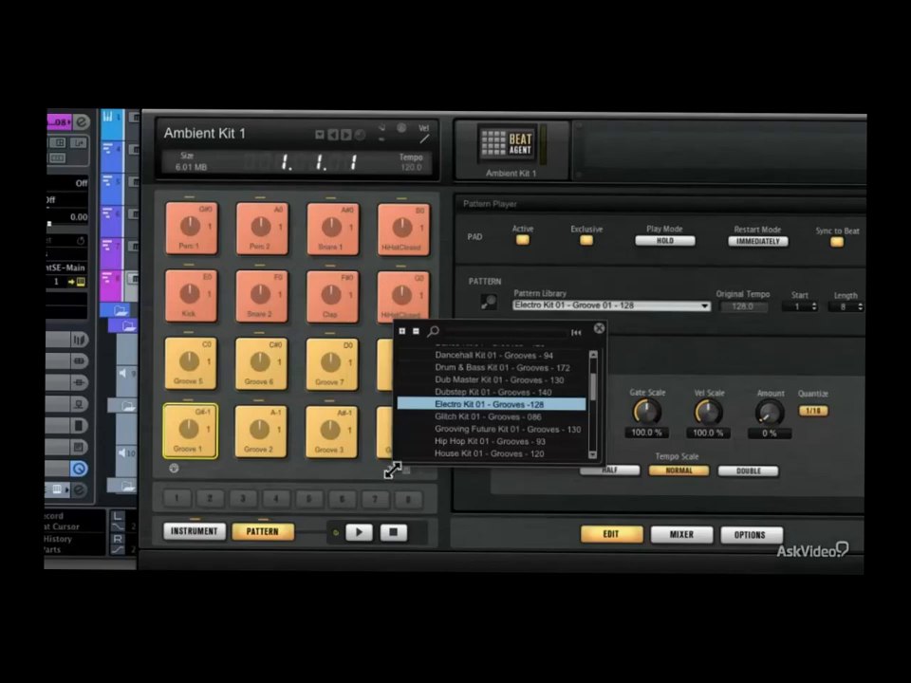
click(209, 537)
click(209, 533)
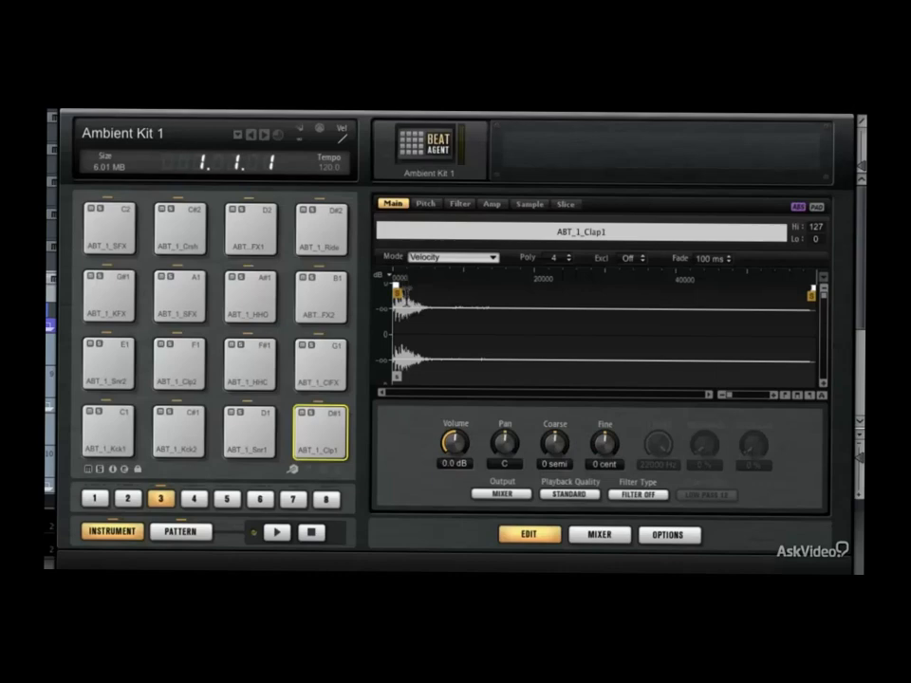
Examine the Pitch, Filter, Amp, Sample and Slice settings of the ABT_1_Clap1 sample and return to its Main settings
click(418, 205)
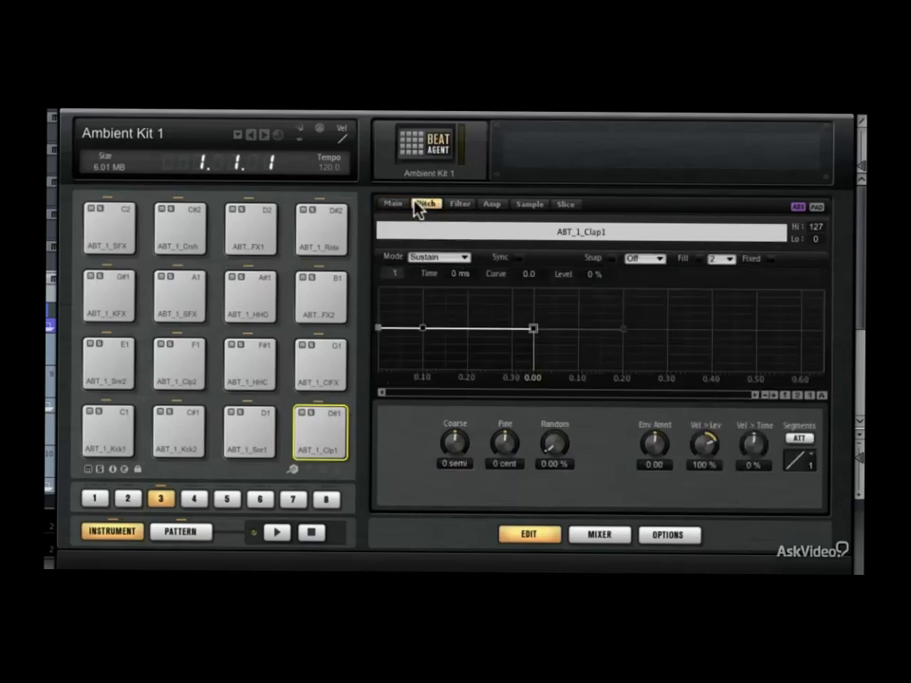
click(459, 205)
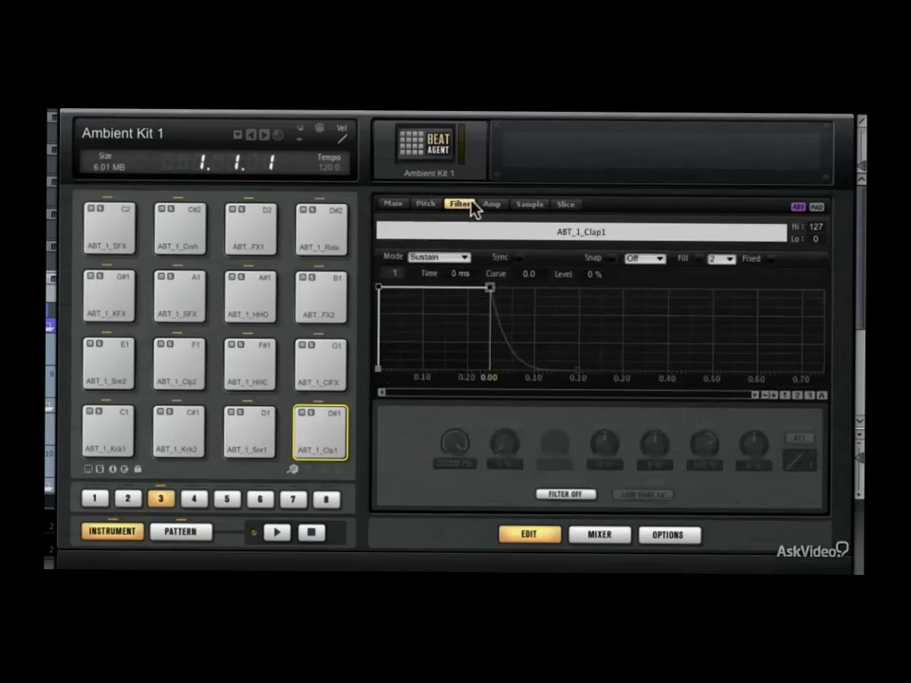
click(496, 205)
click(523, 206)
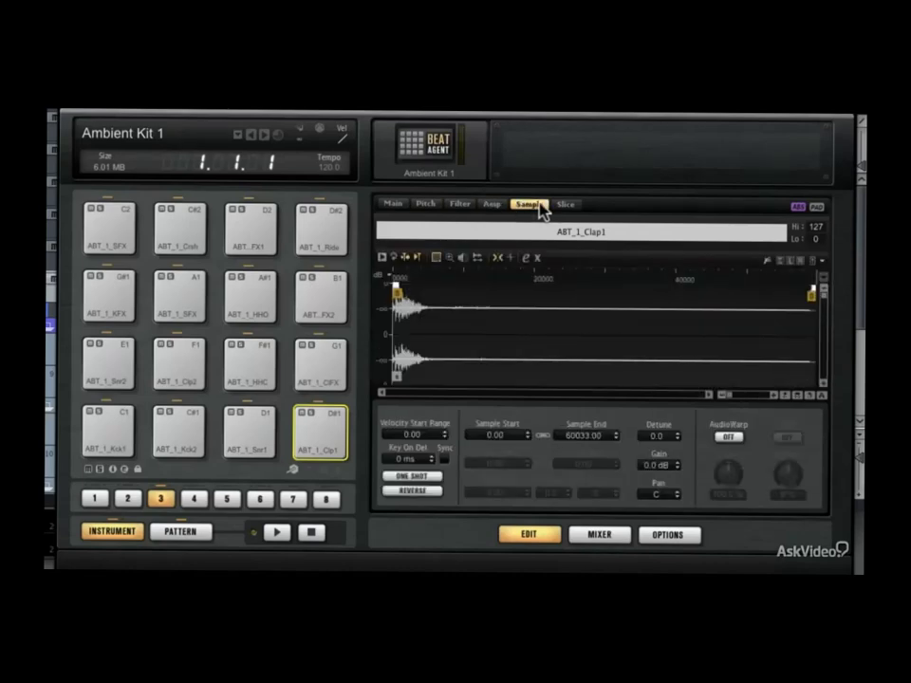
click(566, 206)
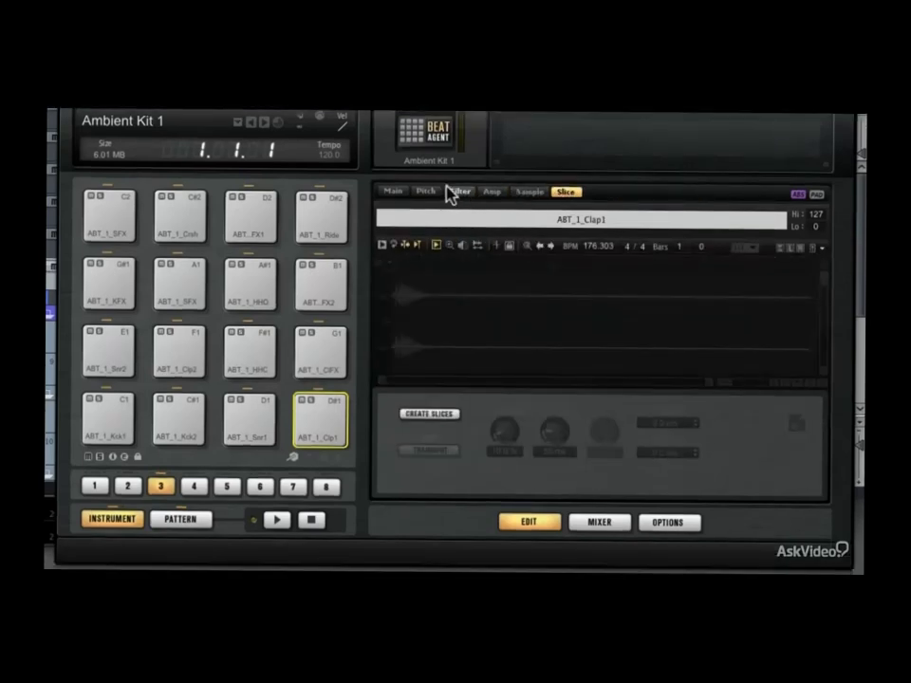
click(394, 193)
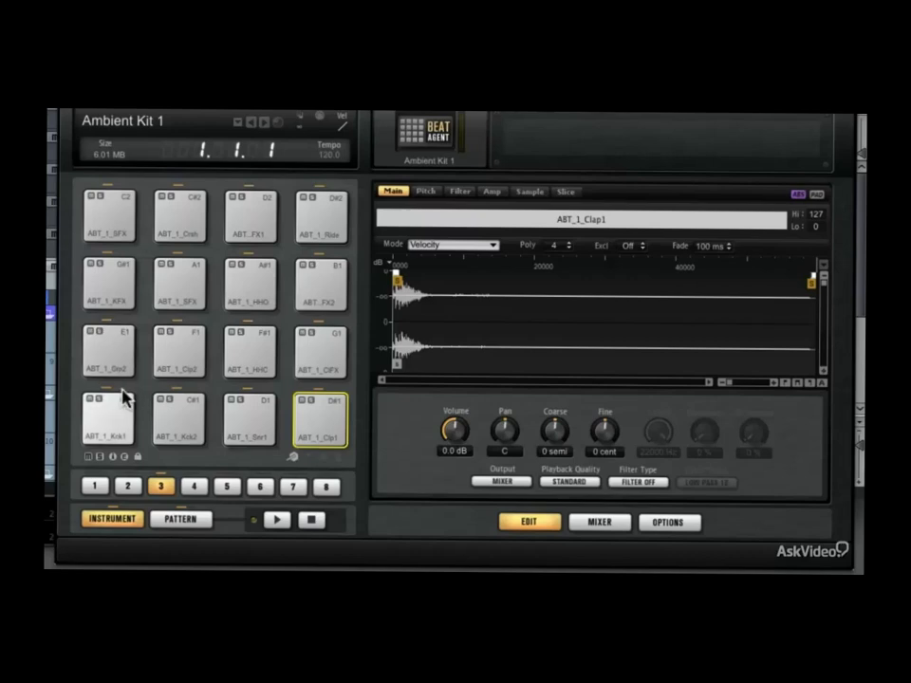
Select the first kick pad and review its Playback Quality options, keeping Standard
click(107, 425)
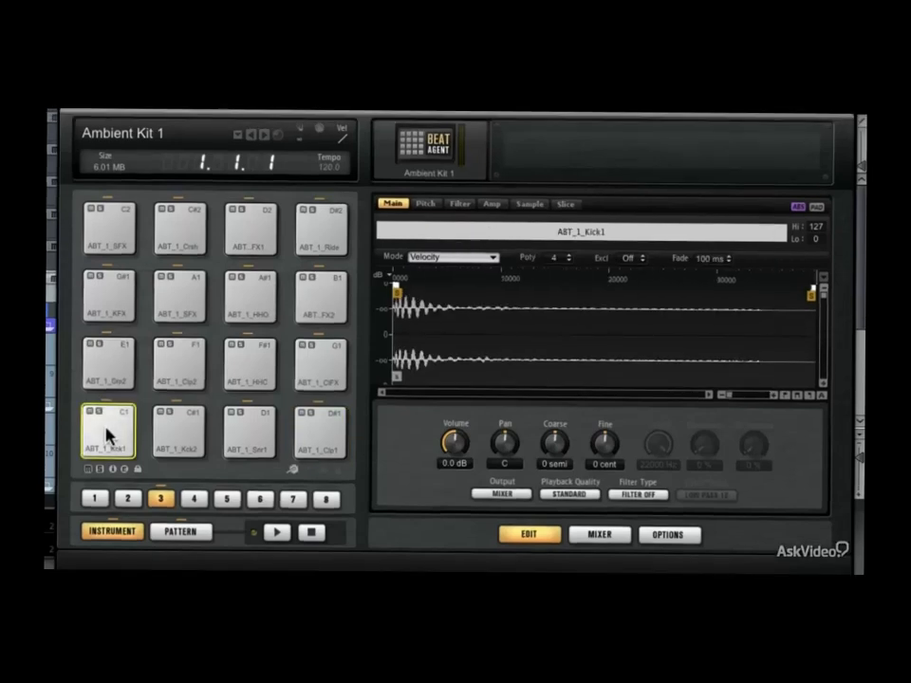
click(580, 497)
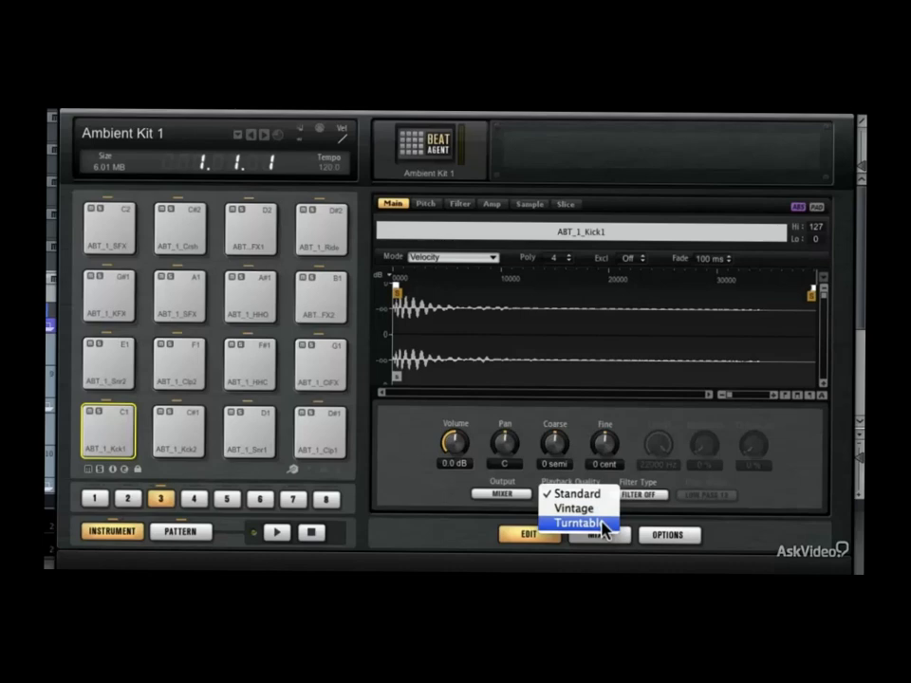
click(605, 493)
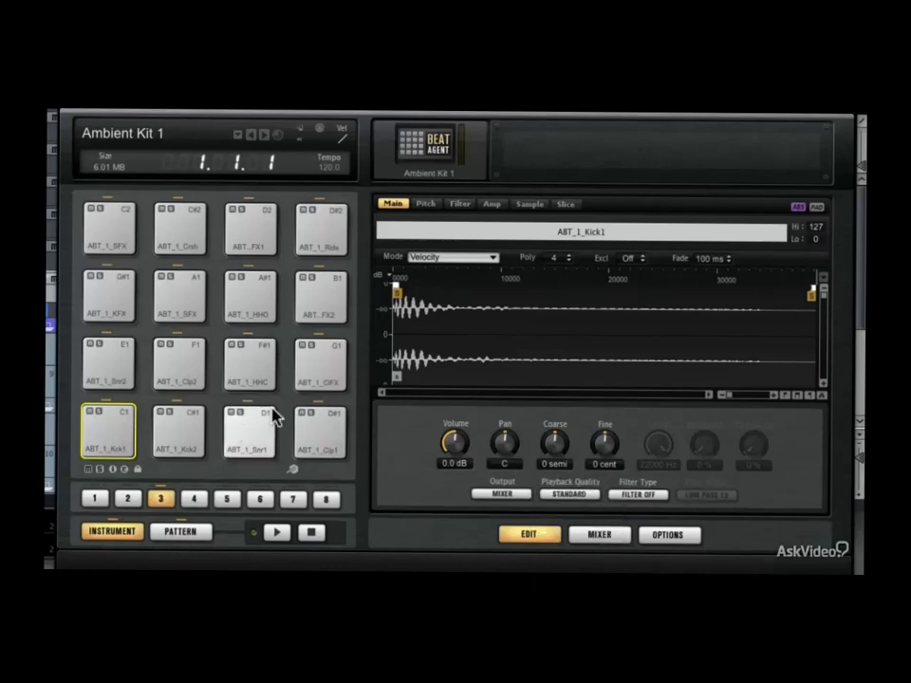
Select all the instrument pads and set their Playback Quality to Vintage
key(super+a)
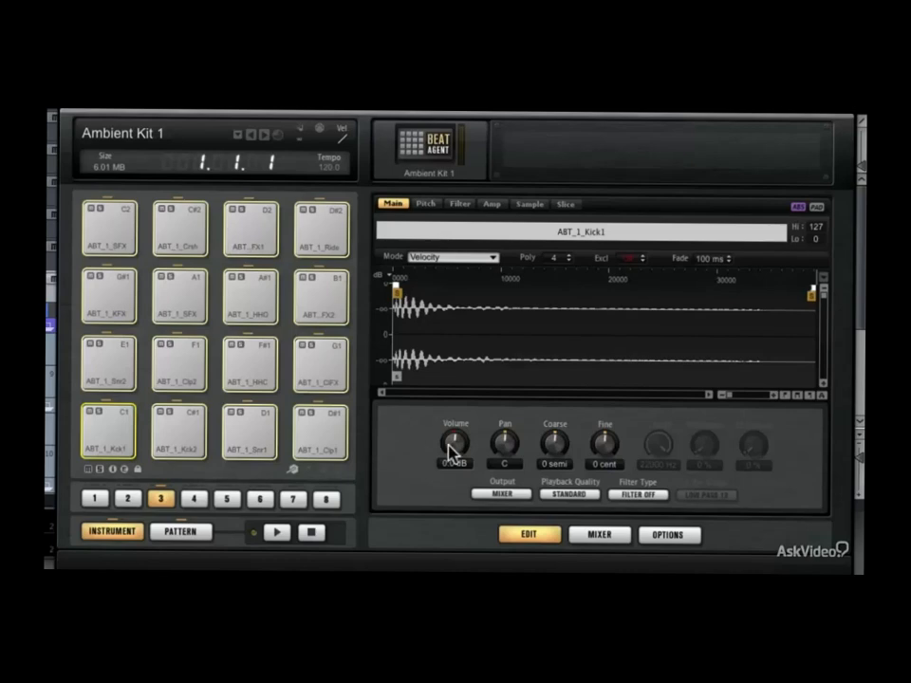
click(562, 494)
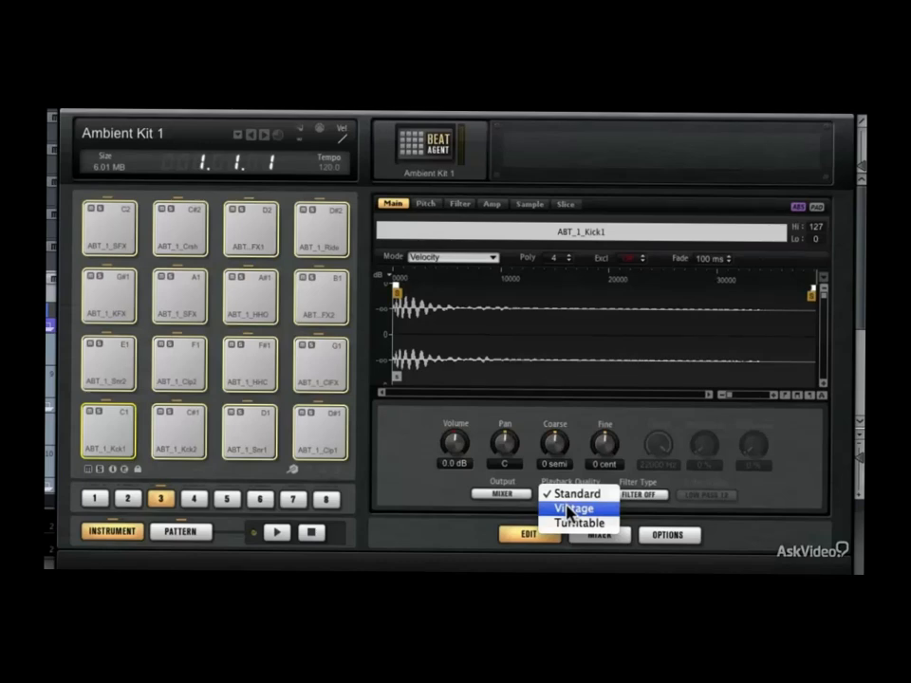
click(569, 495)
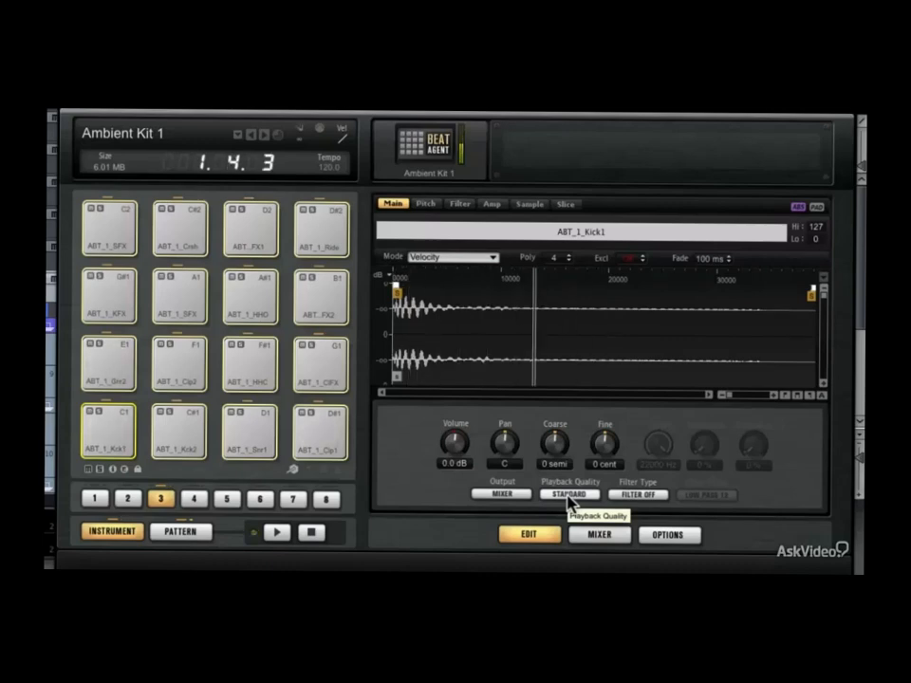
click(568, 495)
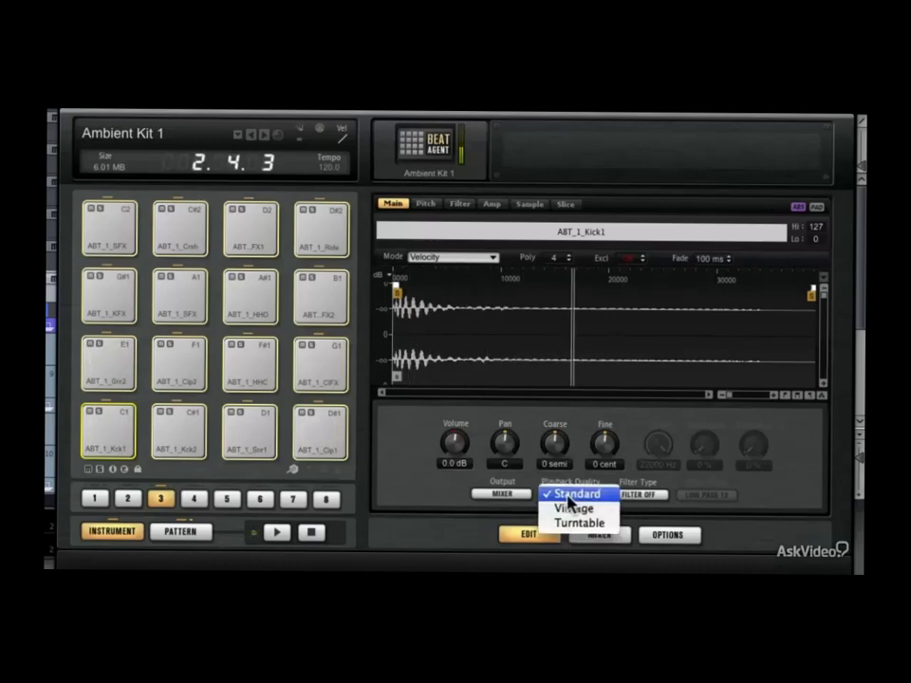
click(571, 509)
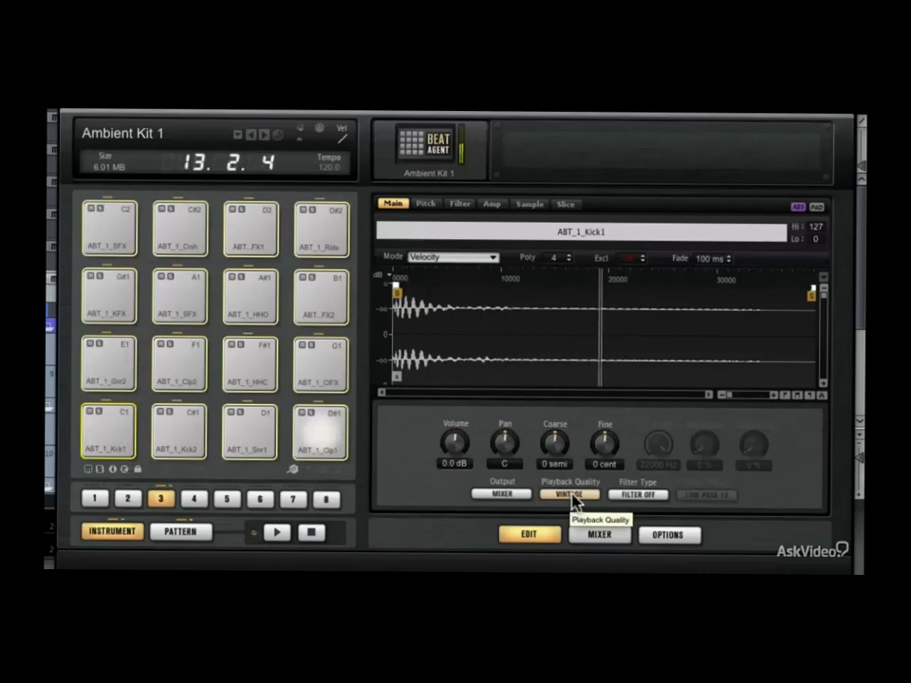
Try the Turntable playback quality on all the selected pads, and return it to Vintage
click(573, 494)
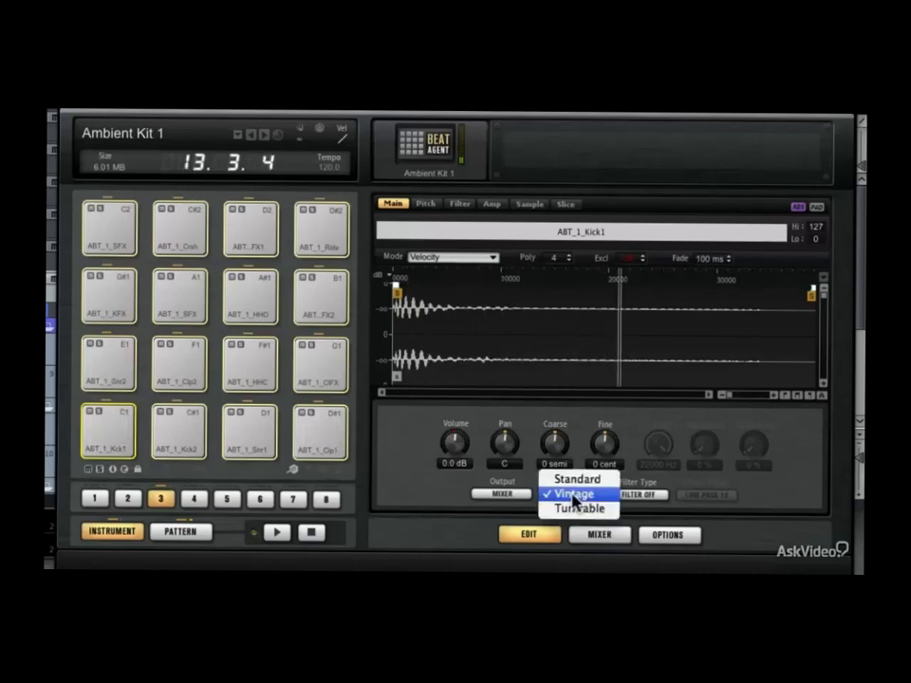
click(574, 511)
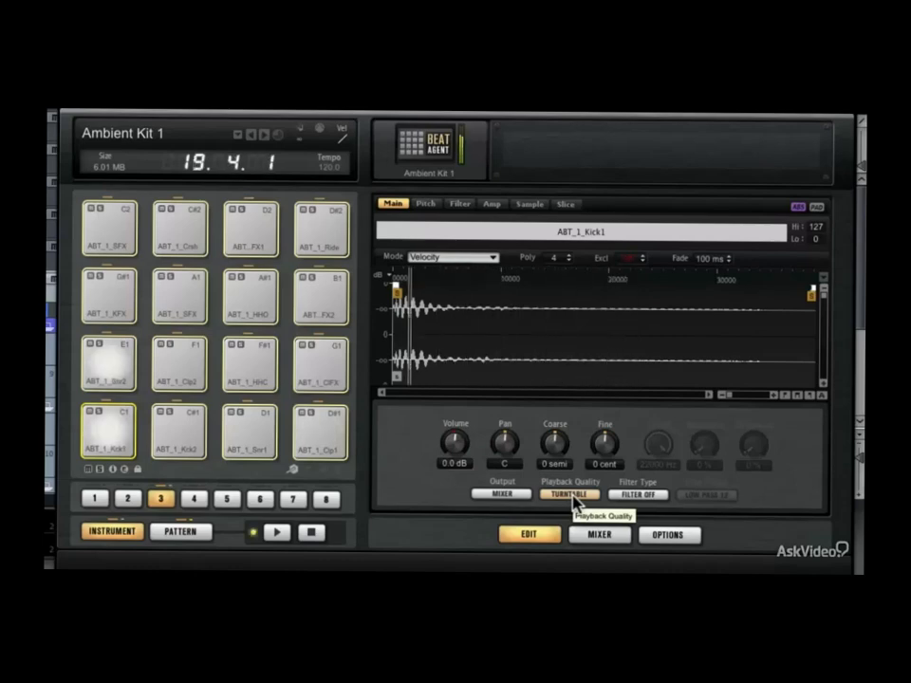
click(574, 502)
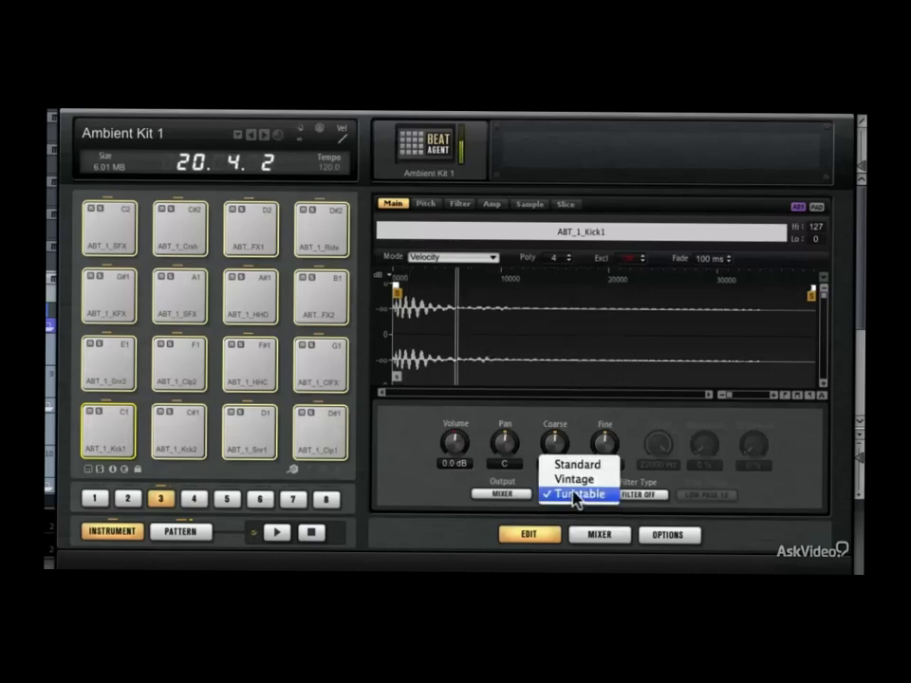
click(575, 480)
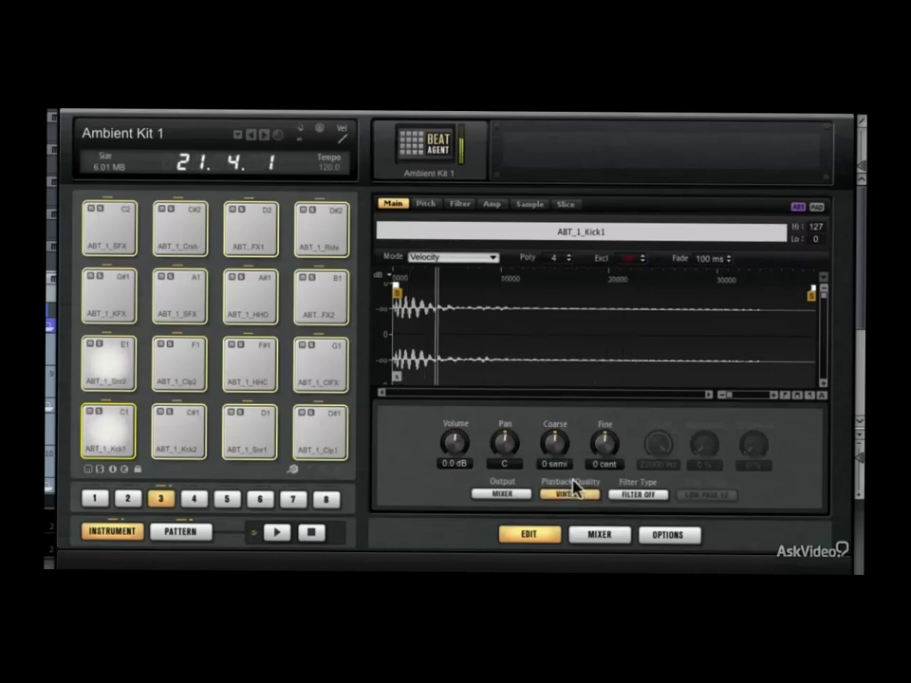
Set the Filter Type of all the selected pads to Rate Red and review the filter shapes, keeping LP12
click(650, 500)
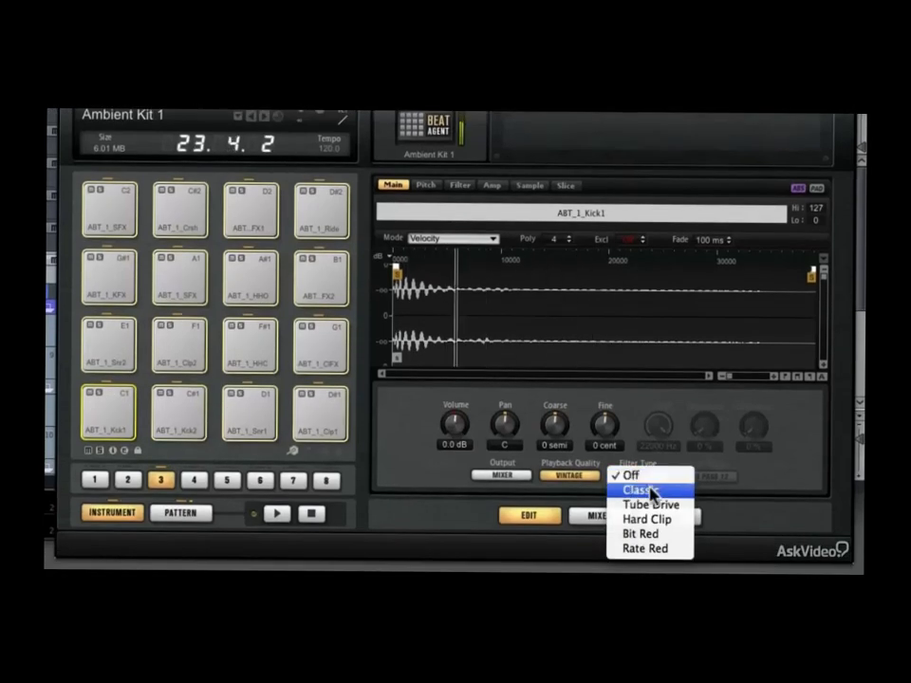
click(646, 551)
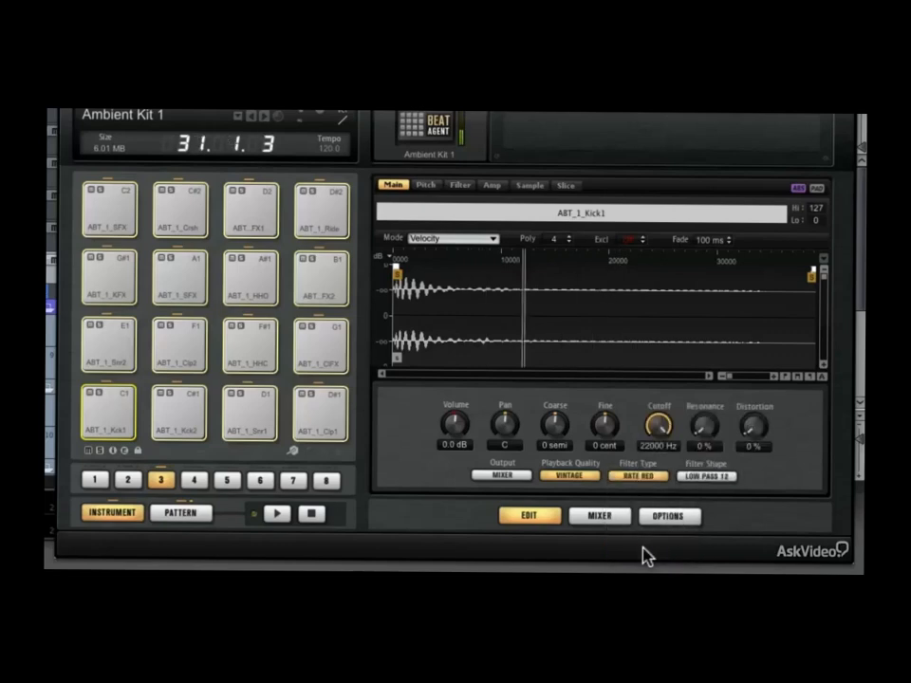
click(703, 479)
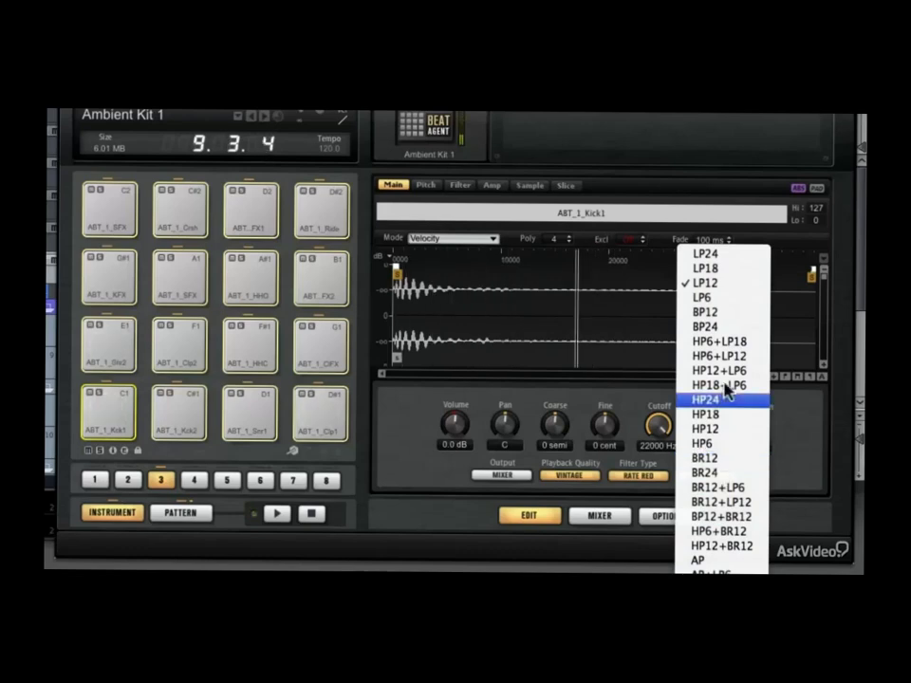
click(731, 284)
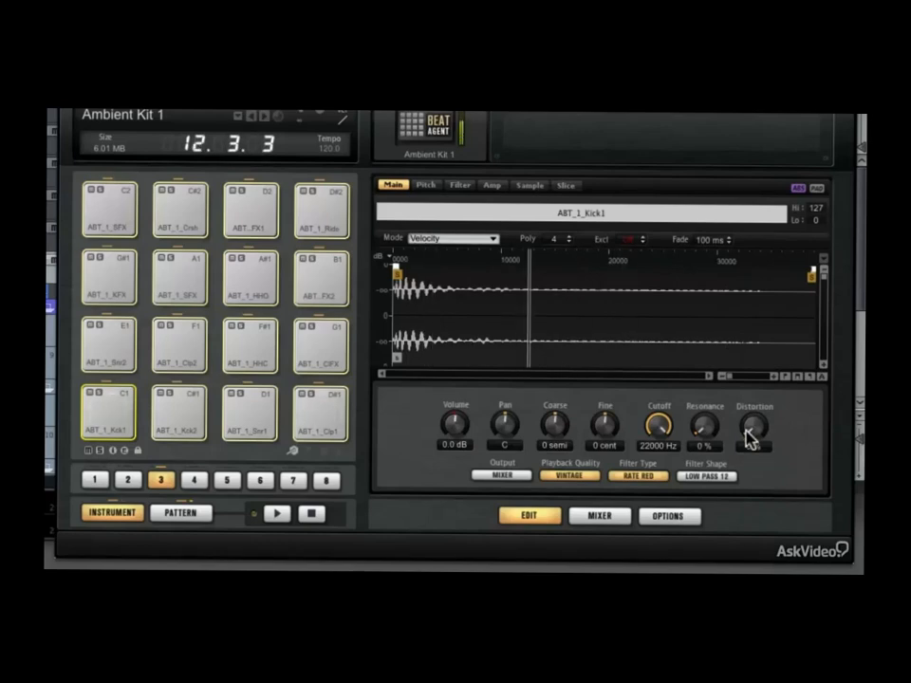
Raise the pads' filter distortion to 79% and resonance to 70%, and sweep the cutoff, ending at 22000 Hz
drag(750, 438, 760, 353)
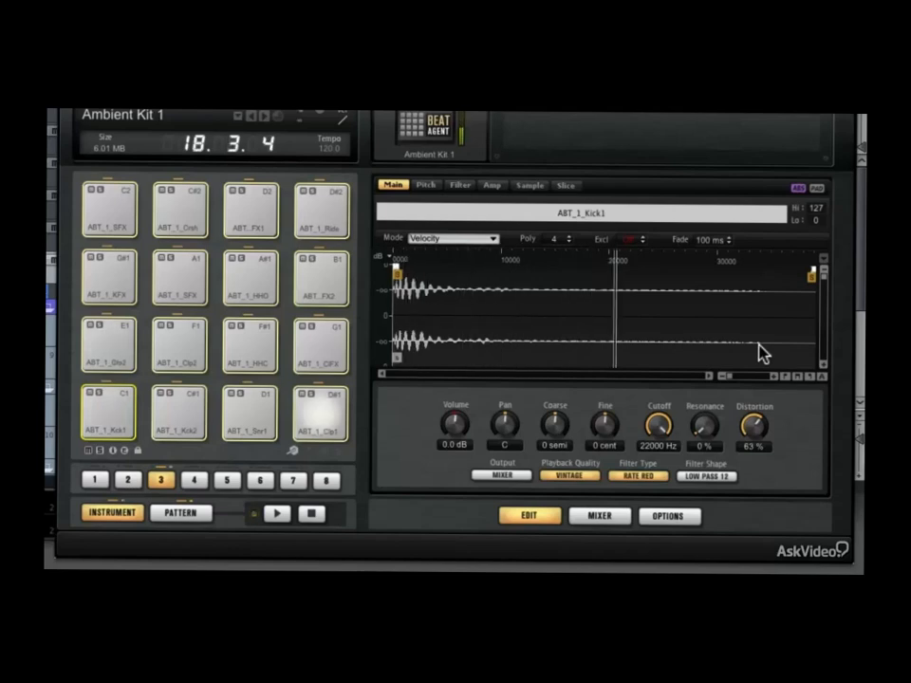
drag(760, 344, 760, 324)
drag(667, 427, 718, 341)
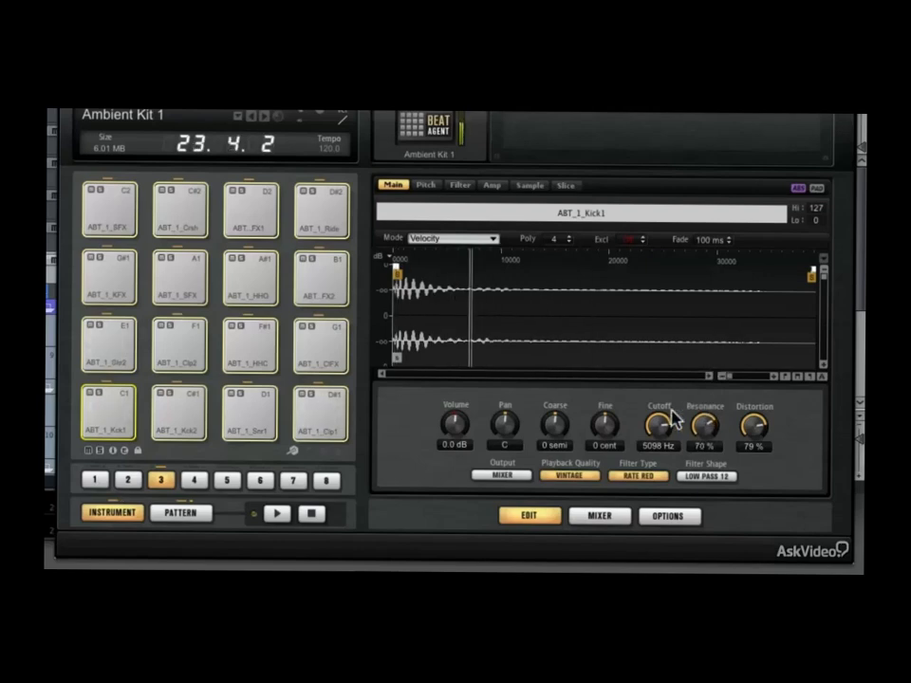
drag(657, 420, 657, 374)
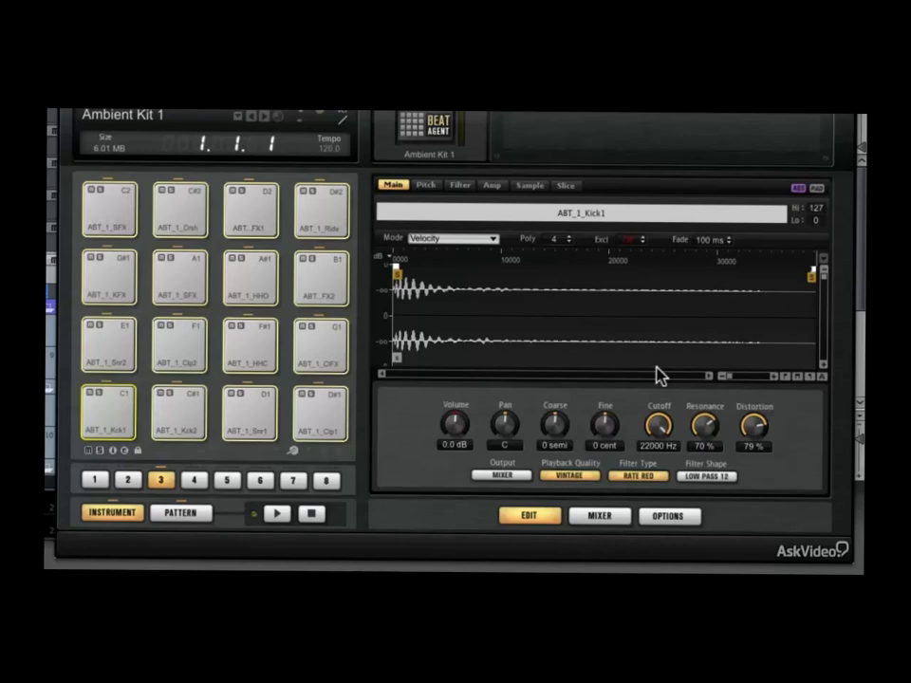
Examine the mixer's Kit, AUX and Master pages and the effects available for the first master insert, leaving it at None
click(598, 518)
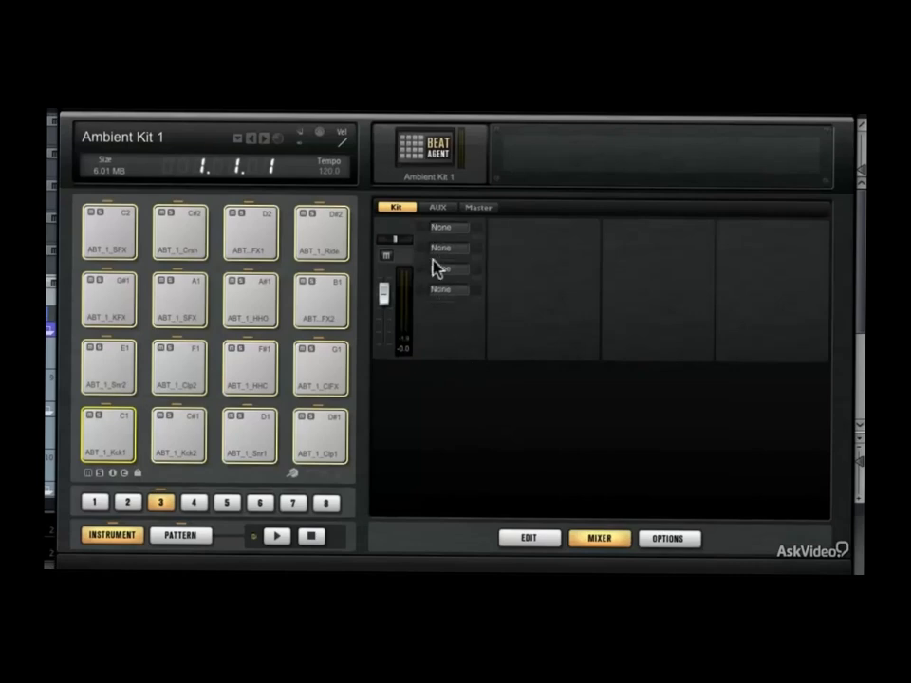
click(434, 207)
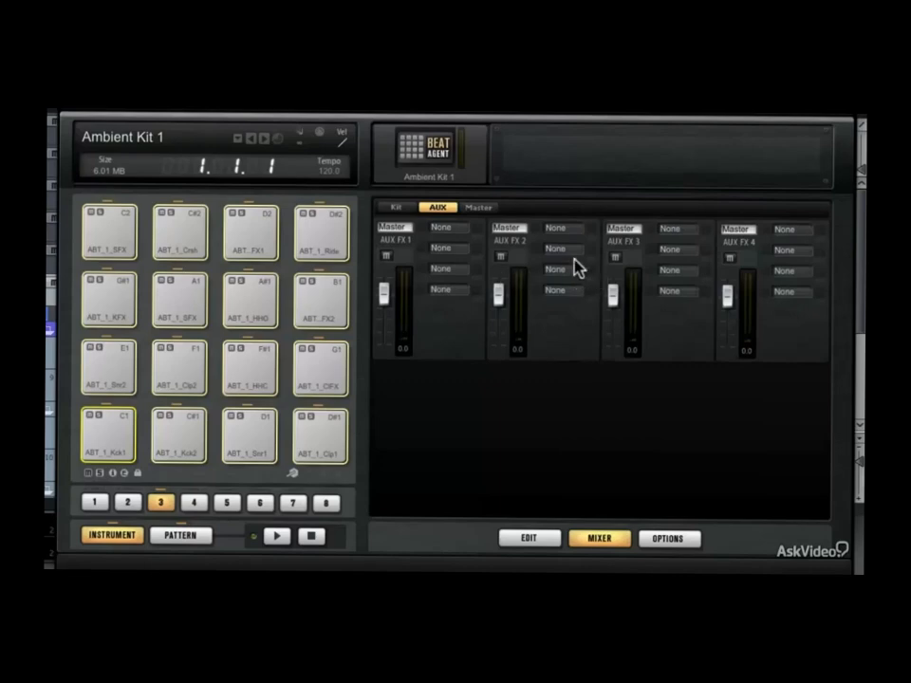
click(479, 208)
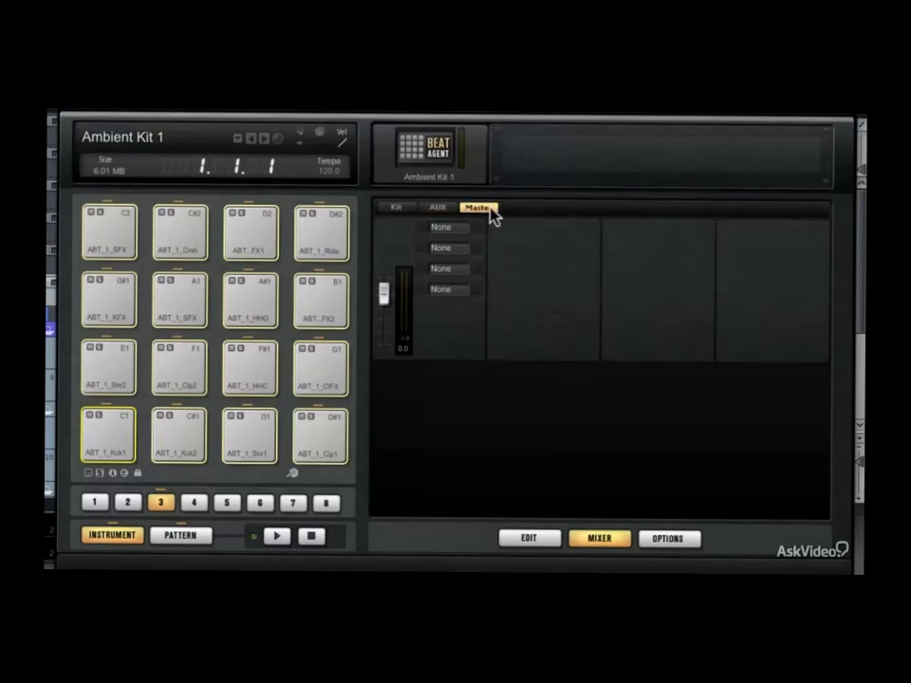
click(442, 228)
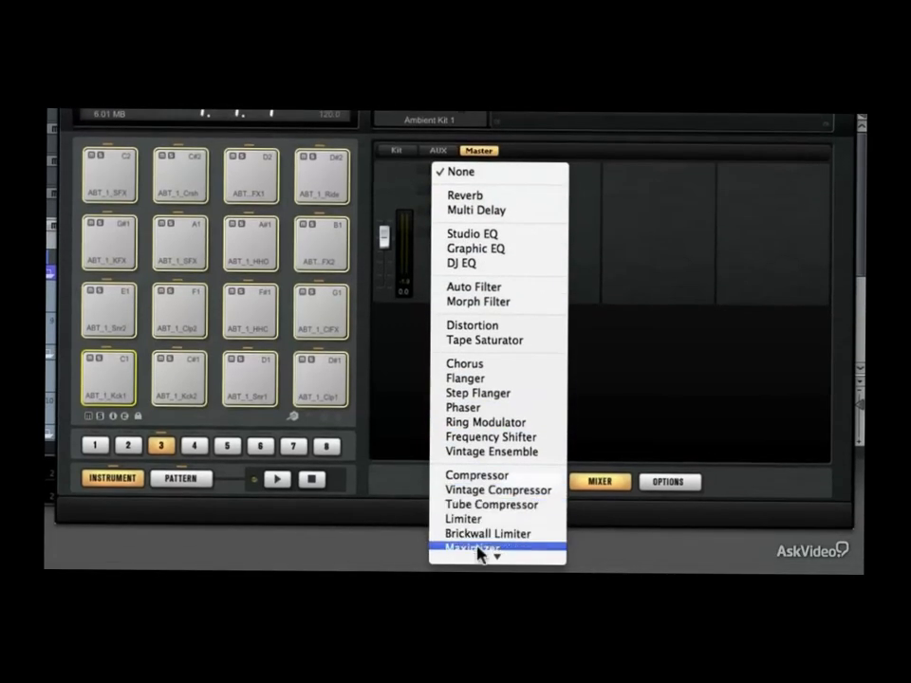
mouse_move(477, 555)
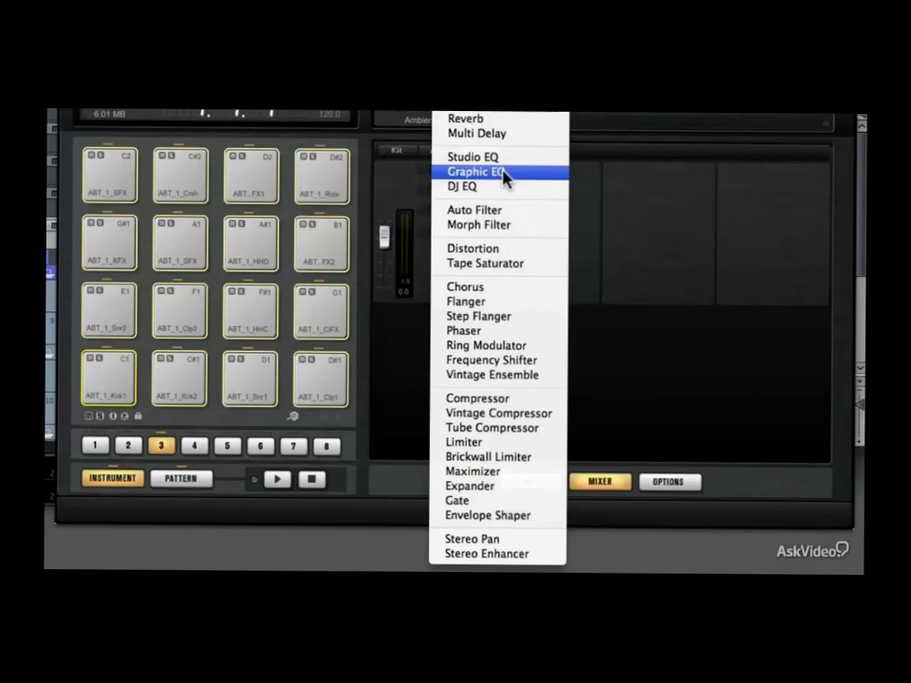
click(605, 176)
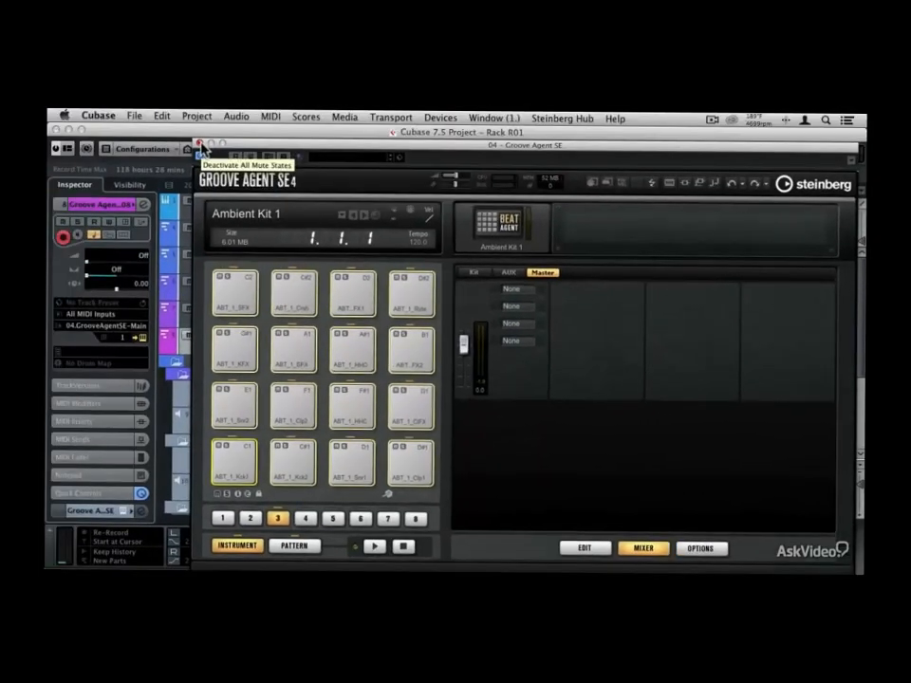
Close the Groove Agent SE window and create a drum map from the instrument for the Groove Agent SE 08 track
click(200, 144)
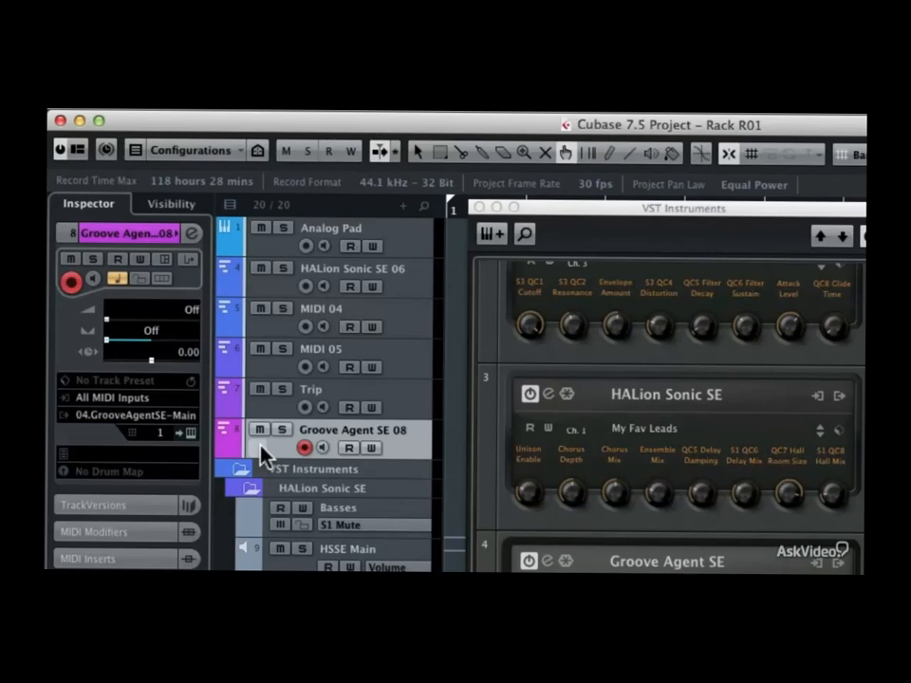
click(154, 474)
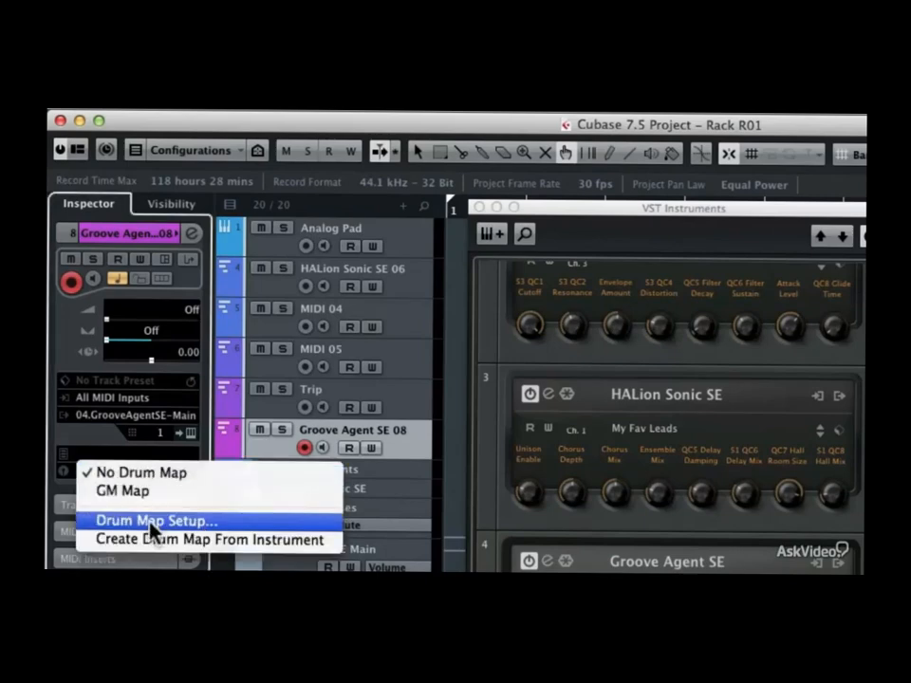
click(250, 548)
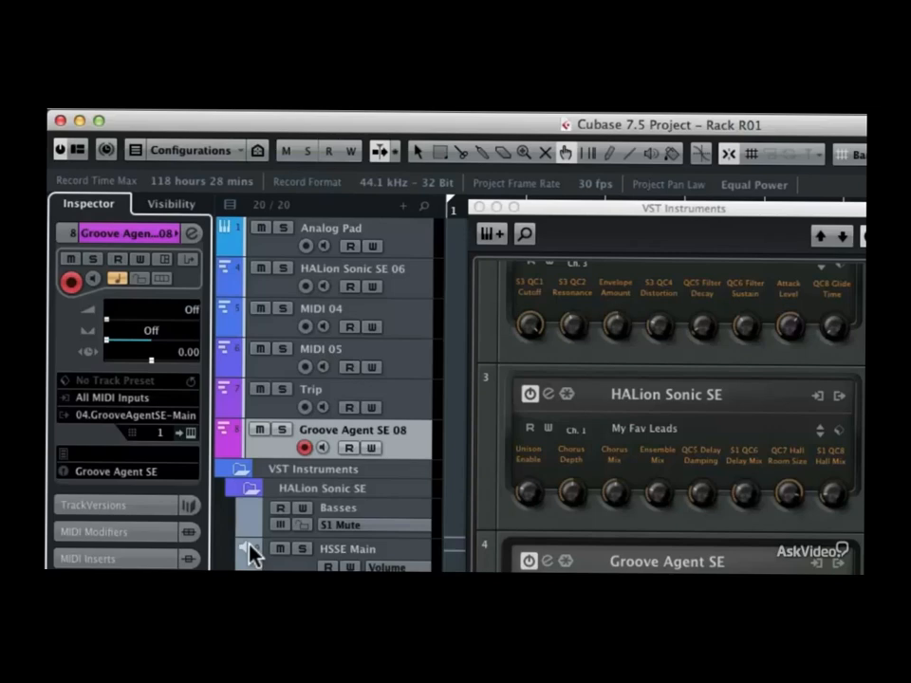
Close the VST Instruments rack, draw a part about 16 bars long on the Groove Agent SE 08 track and open it in the Drum Editor
click(479, 208)
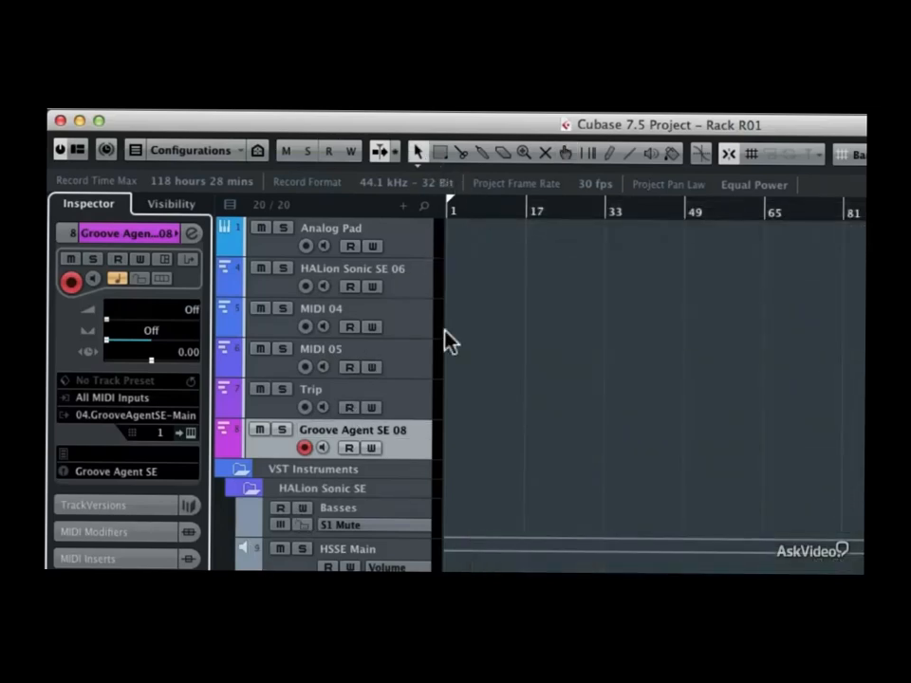
key(8)
mouse_move(456, 425)
mouse_down()
mouse_move(539, 427)
mouse_move(543, 420)
mouse_up()
key(1)
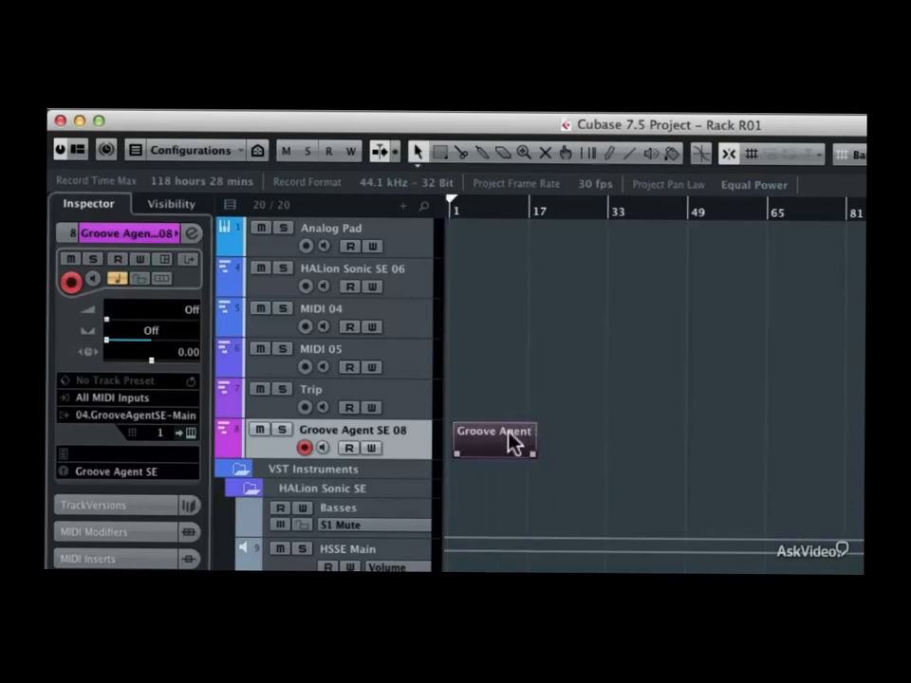
double_click(509, 440)
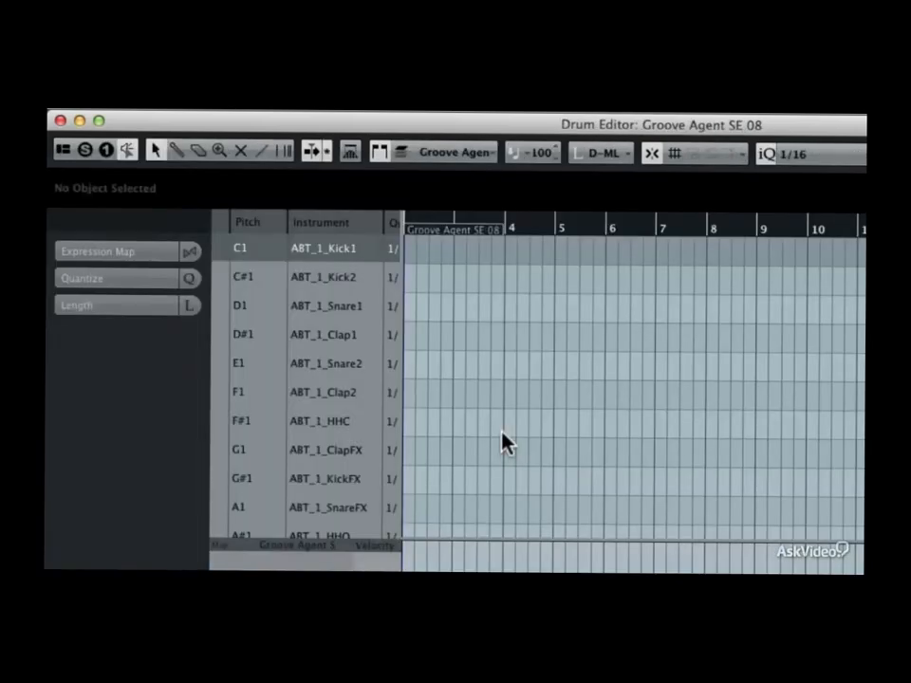